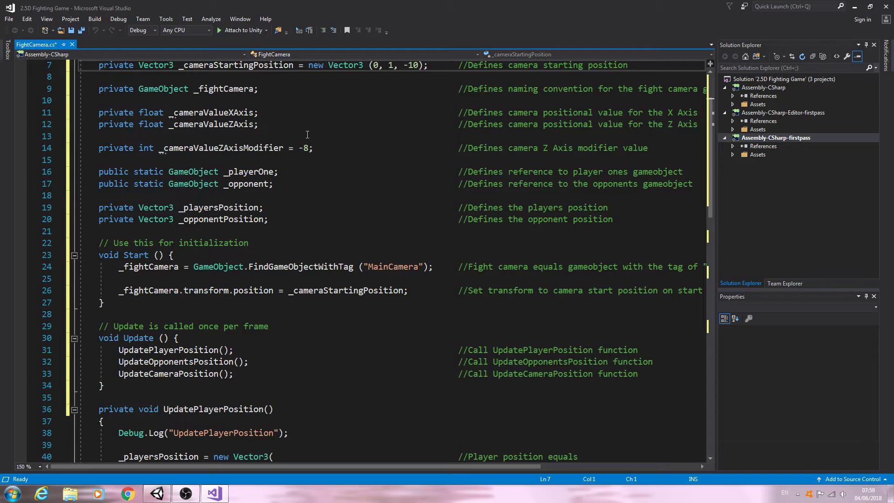
Step: On line 60 of UpdateCameraPosition, start assigning _cameraValueXAxis = (_playerOne.transform.position
{"action": "scroll", "coordinate": [307, 134], "scroll_direction": "down", "scroll_amount": 4}
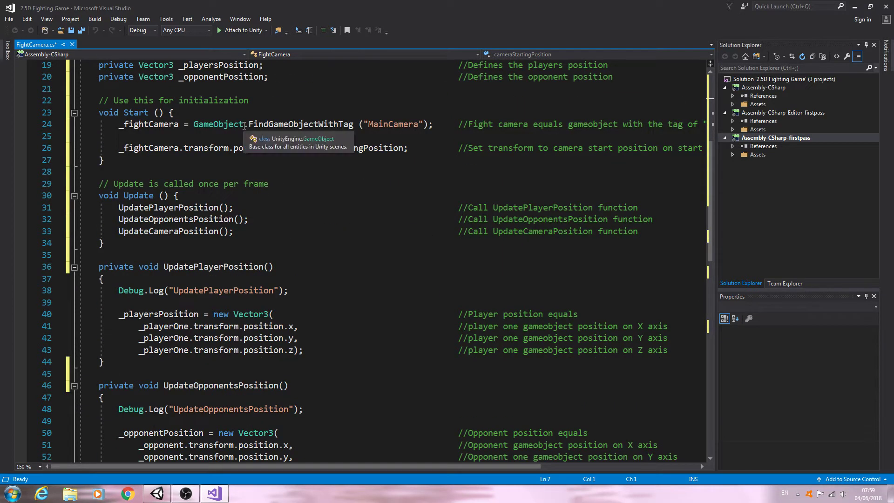
{"action": "scroll", "coordinate": [326, 137], "scroll_direction": "down", "scroll_amount": 1}
{"action": "scroll", "coordinate": [325, 138], "scroll_direction": "down", "scroll_amount": 1}
{"action": "scroll", "coordinate": [326, 138], "scroll_direction": "down", "scroll_amount": 4}
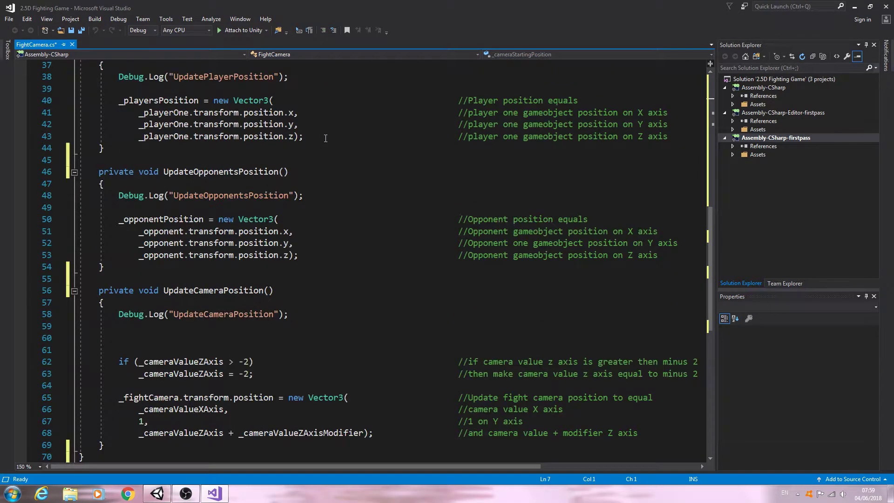
{"action": "scroll", "coordinate": [325, 138], "scroll_direction": "down", "scroll_amount": 4}
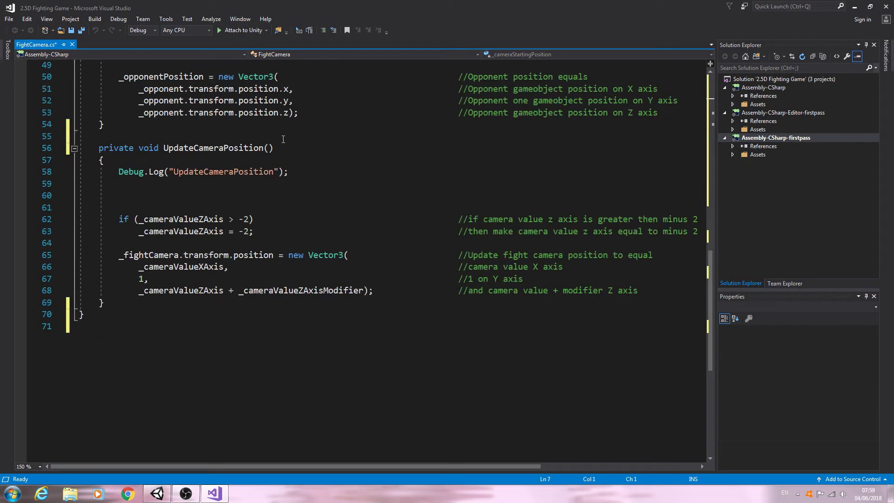
{"action": "scroll", "coordinate": [283, 138], "scroll_direction": "up", "scroll_amount": 2}
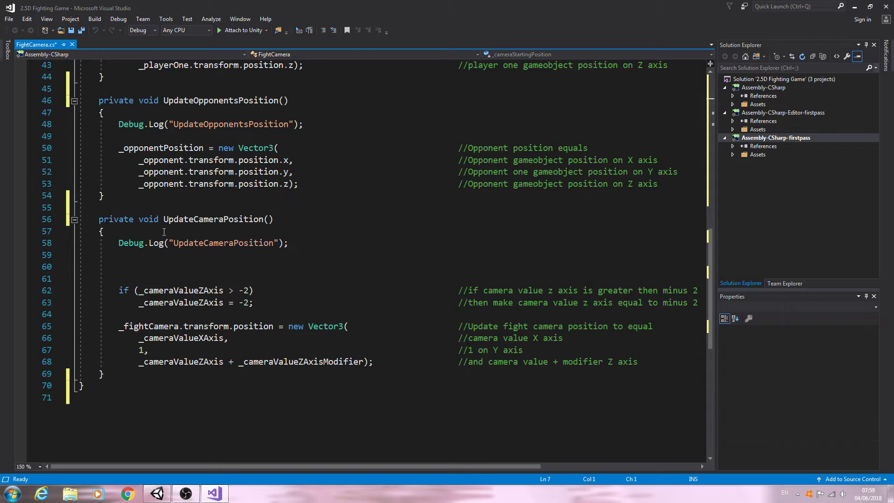
{"action": "left_click_drag", "start_coordinate": [99, 219], "coordinate": [291, 220]}
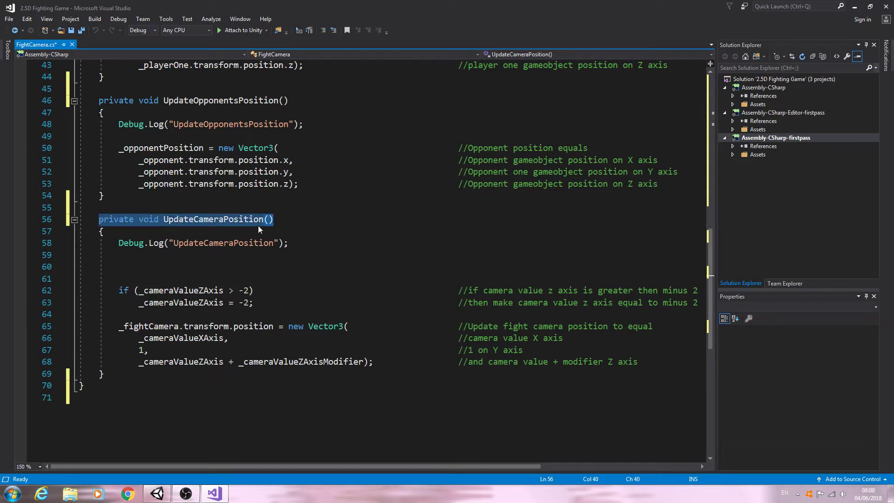
{"action": "left_click", "coordinate": [134, 264]}
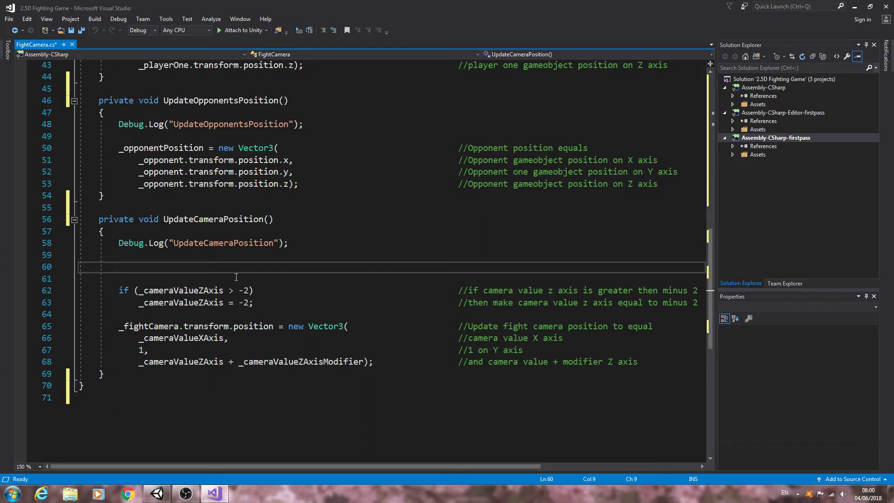
{"action": "type", "text": "_"}
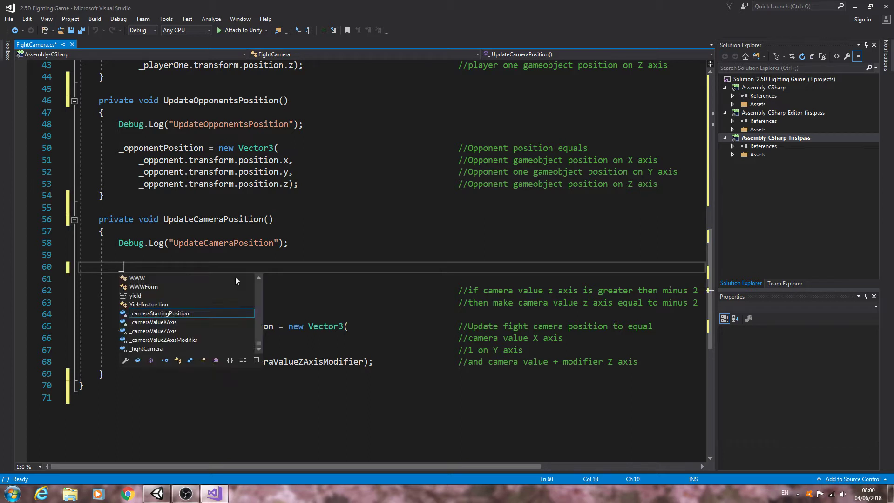
{"action": "type", "text": "came"}
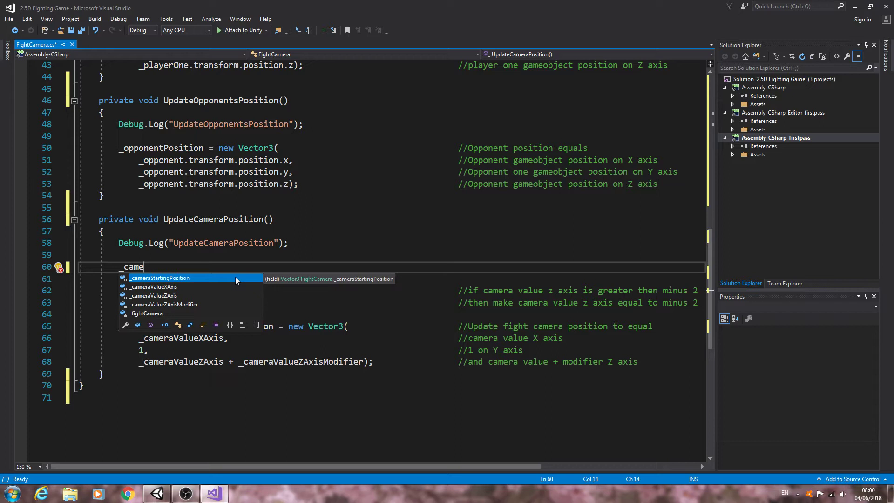
{"action": "key", "text": "Down"}
{"action": "key", "text": "Tab"}
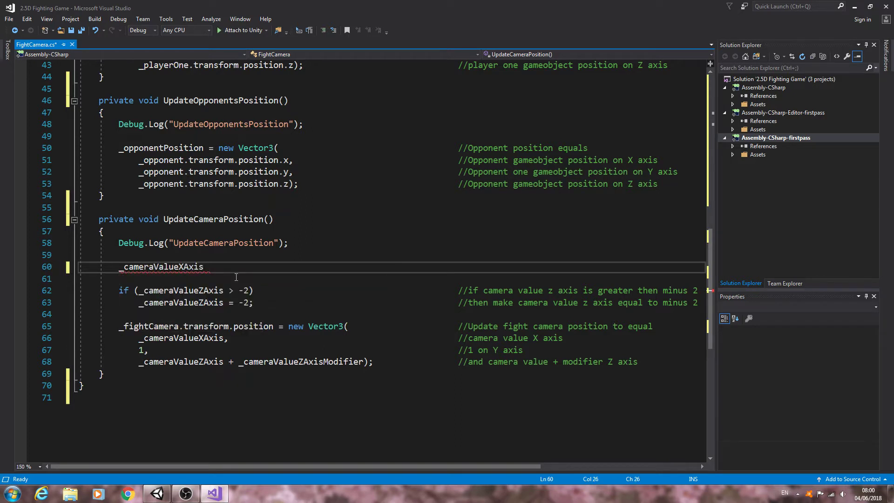
{"action": "type", "text": "="}
{"action": "key", "text": "BackSpace"}
{"action": "type", "text": "="}
{"action": "type", "text": " ("}
{"action": "type", "text": "_player"}
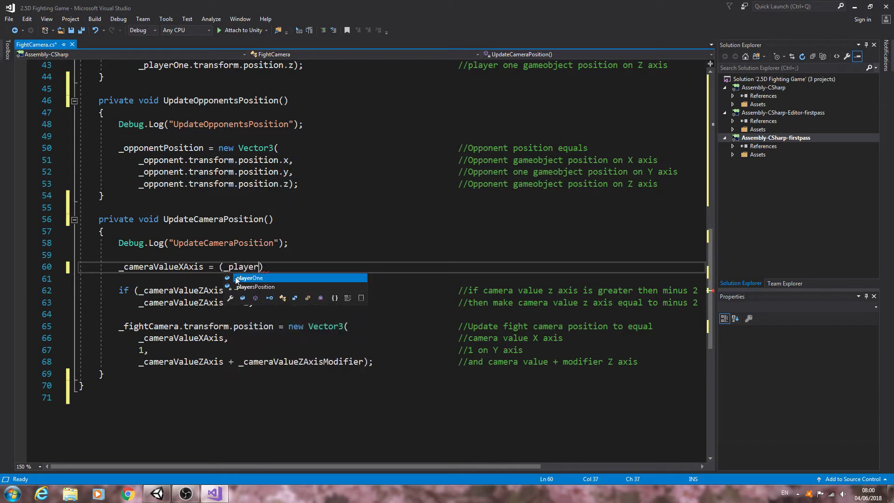
{"action": "key", "text": "Tab"}
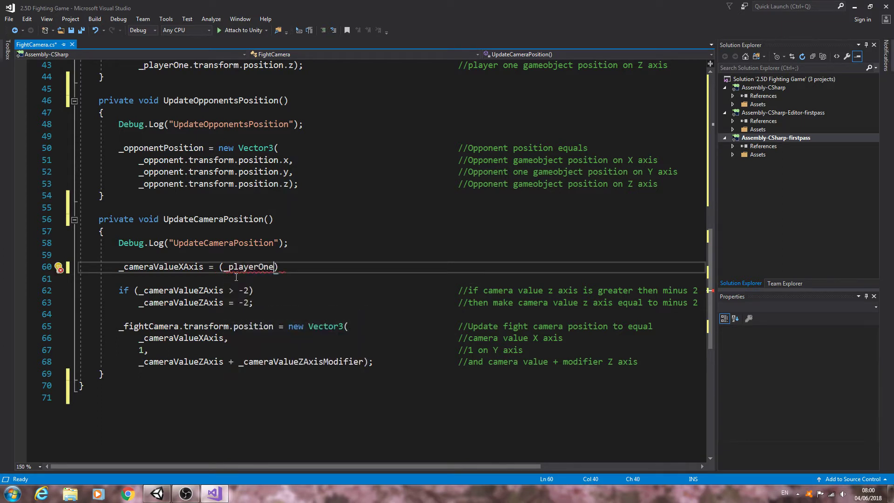
{"action": "type", "text": ".tr"}
{"action": "key", "text": "Tab"}
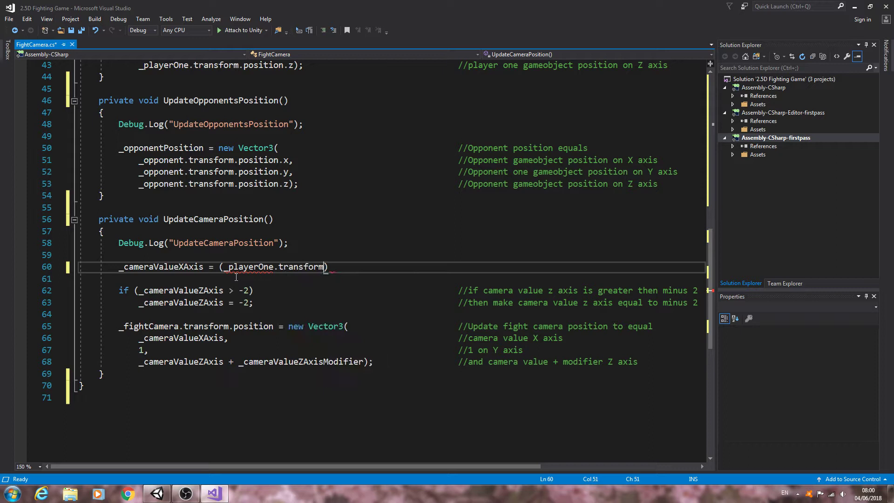
{"action": "type", "text": ".po"}
{"action": "key", "text": "Tab"}
Step: Complete the expression with + _opponent.transform.position.x) / 2;
{"action": "type", "text": ".x "}
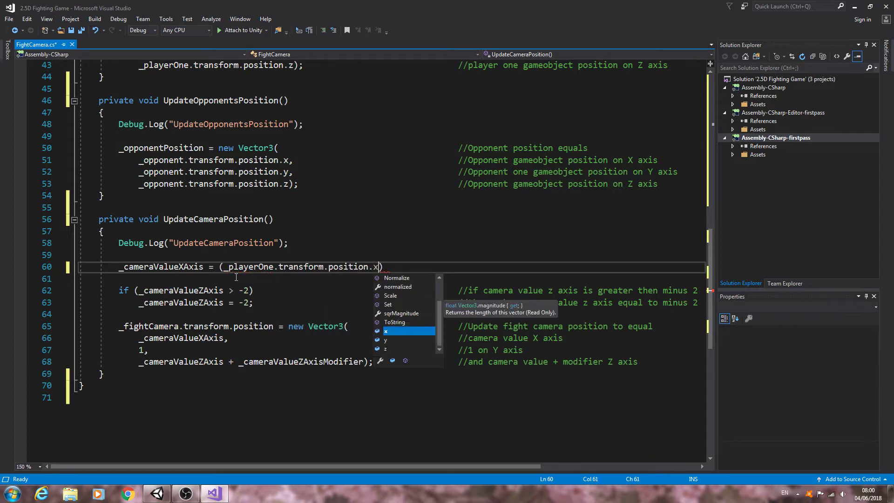
{"action": "type", "text": "+"}
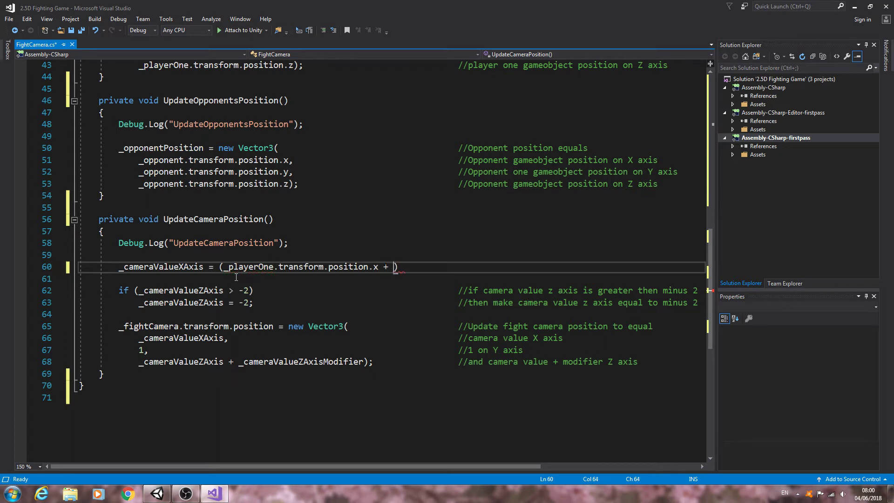
{"action": "type", "text": " _opp"}
{"action": "key", "text": "Tab"}
{"action": "type", "text": ".tr"}
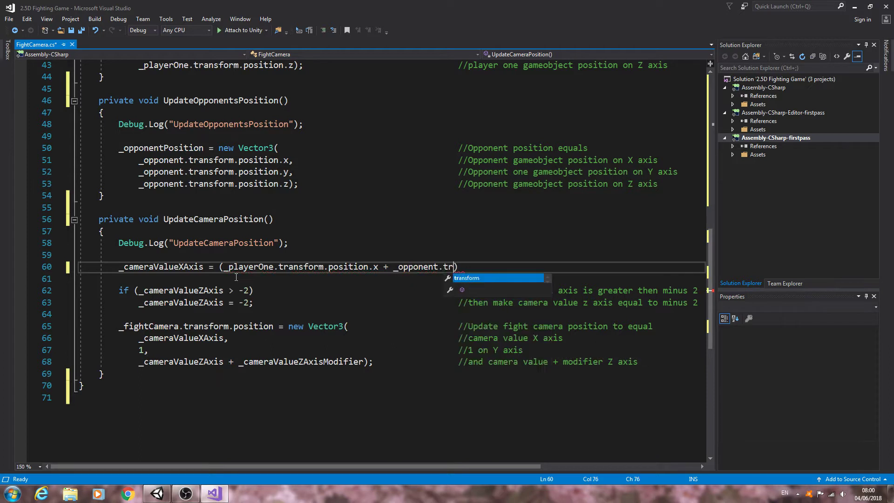
{"action": "type", "text": "an"}
{"action": "key", "text": "Tab"}
{"action": "type", "text": ".po"}
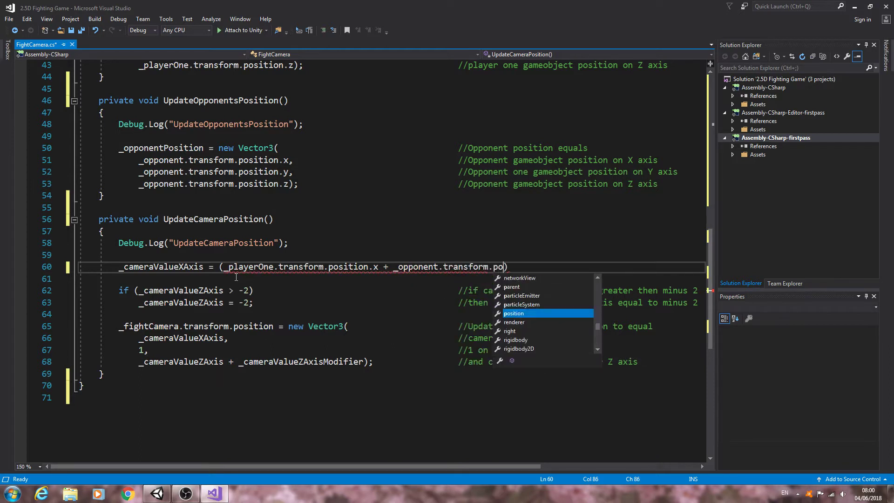
{"action": "type", "text": "s"}
{"action": "key", "text": "Tab"}
{"action": "type", "text": "."}
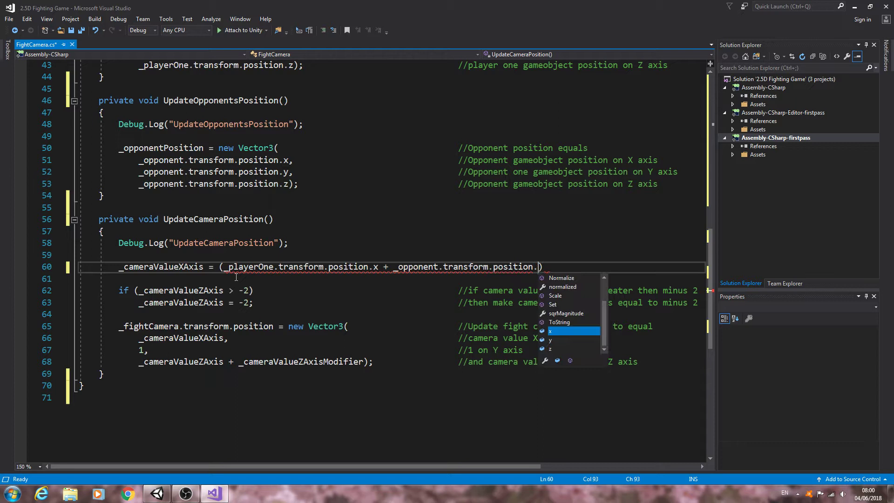
{"action": "type", "text": "x"}
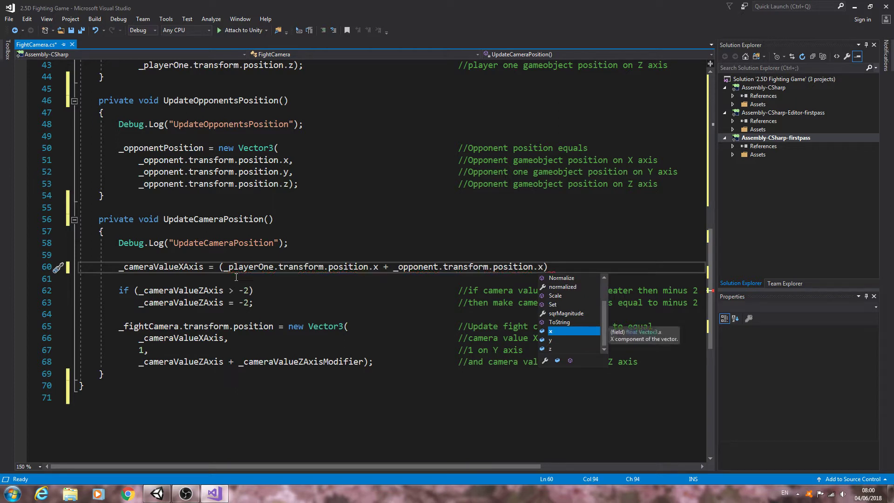
{"action": "key", "text": "Escape"}
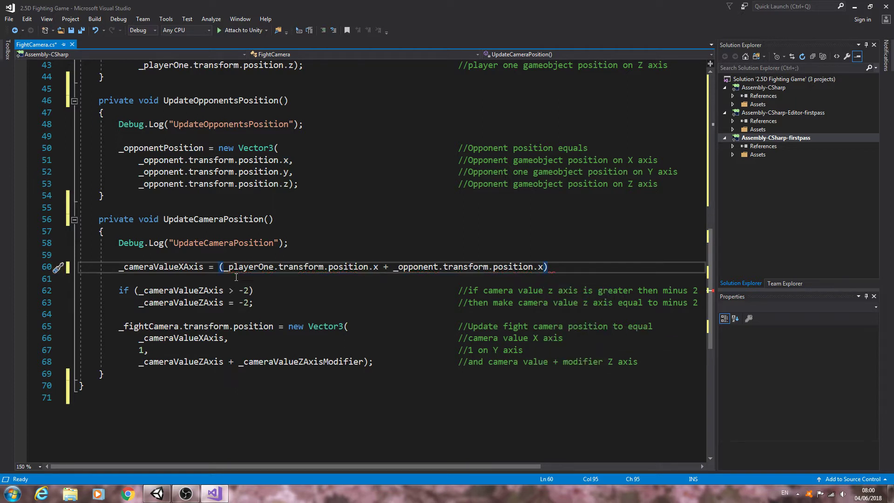
{"action": "key", "text": "Right"}
{"action": "type", "text": "/ "}
{"action": "type", "text": "2"}
{"action": "type", "text": ";"}
Step: Wrap the averaging expression over three lines and indent line 60 to the comment column
{"action": "left_click", "coordinate": [220, 269]}
{"action": "key", "text": "Return"}
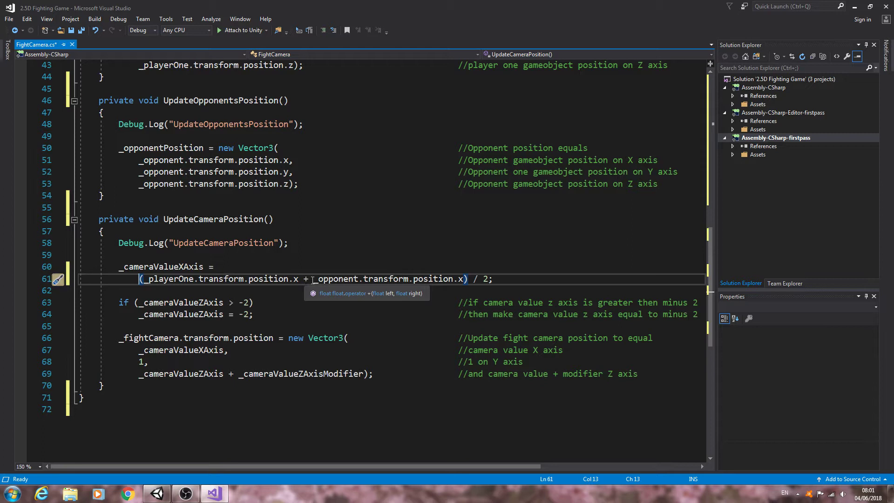
{"action": "left_click", "coordinate": [309, 280]}
{"action": "key", "text": "Return"}
{"action": "key", "text": "Up"}
{"action": "key", "text": "Up"}
{"action": "key", "text": "End"}
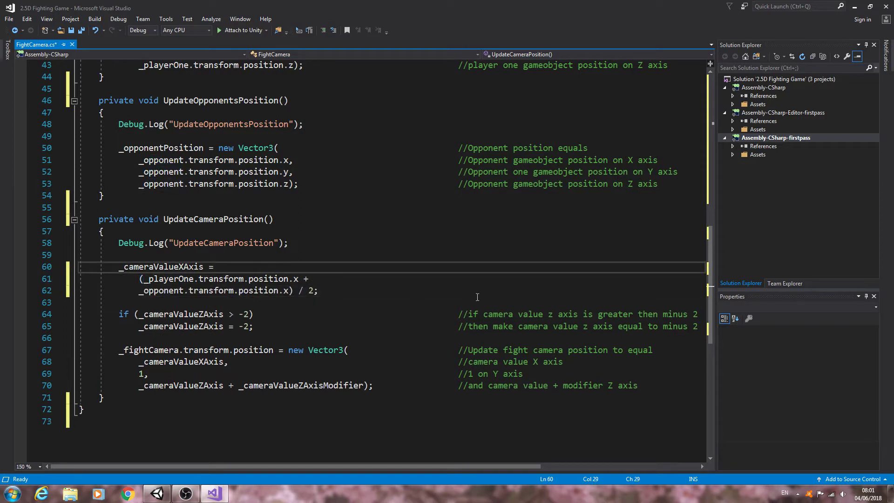
{"action": "key", "text": "Tab"}
{"action": "key", "text": "Tab"}
{"action": "key", "text": "Tab"}
Step: Comment line 60 with '//Camera value X Axis is equal to'
{"action": "type", "text": "//"}
{"action": "type", "text": "Camera va"}
{"action": "type", "text": "luy"}
{"action": "key", "text": "BackSpace"}
{"action": "type", "text": "e"}
{"action": "type", "text": " X "}
{"action": "type", "text": "Ai"}
{"action": "key", "text": "BackSpace"}
{"action": "type", "text": "xis "}
{"action": "type", "text": "is eq"}
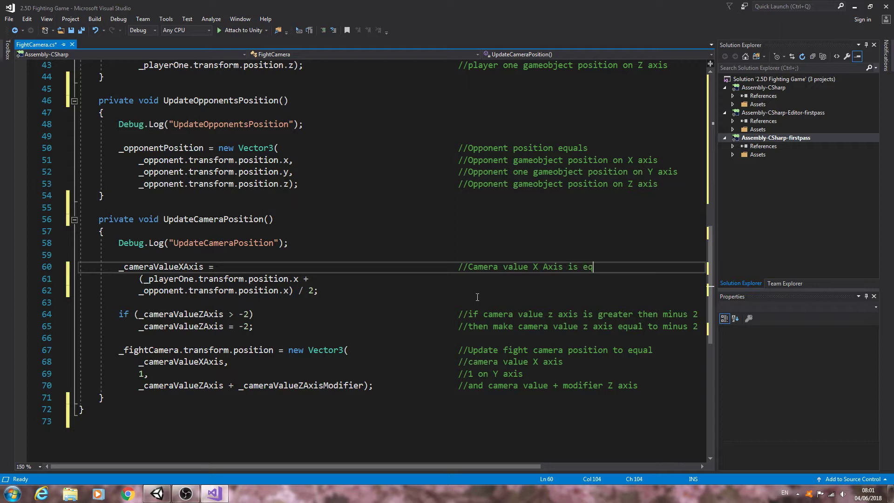
{"action": "type", "text": "ual to"}
Step: Comment lines 61–62: player one X position plus opponent X position, divided by 2
{"action": "key", "text": "Down"}
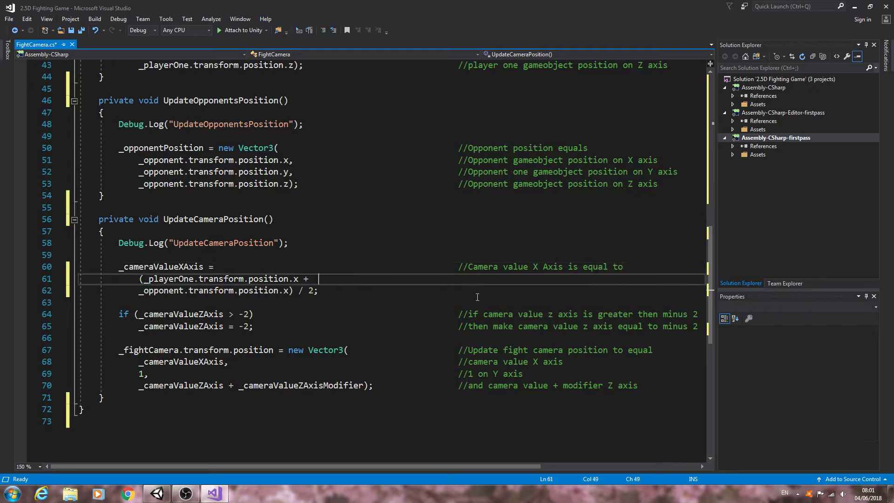
{"action": "key", "text": "Tab"}
{"action": "type", "text": "//"}
{"action": "type", "text": "play"}
{"action": "type", "text": "er one "}
{"action": "type", "text": "gamob"}
{"action": "type", "text": "ject po"}
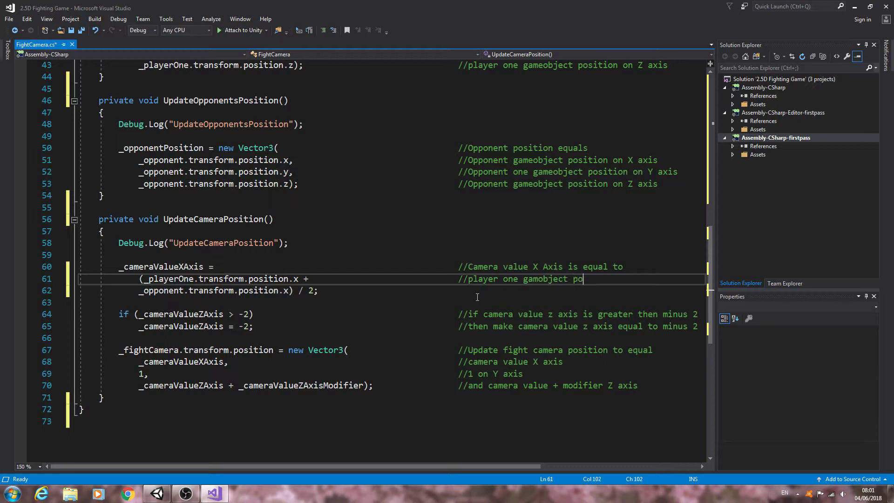
{"action": "type", "text": "sition"}
{"action": "type", "text": " on X "}
{"action": "type", "text": "axis"}
{"action": "type", "text": " plu"}
{"action": "type", "text": "s"}
{"action": "key", "text": "Down"}
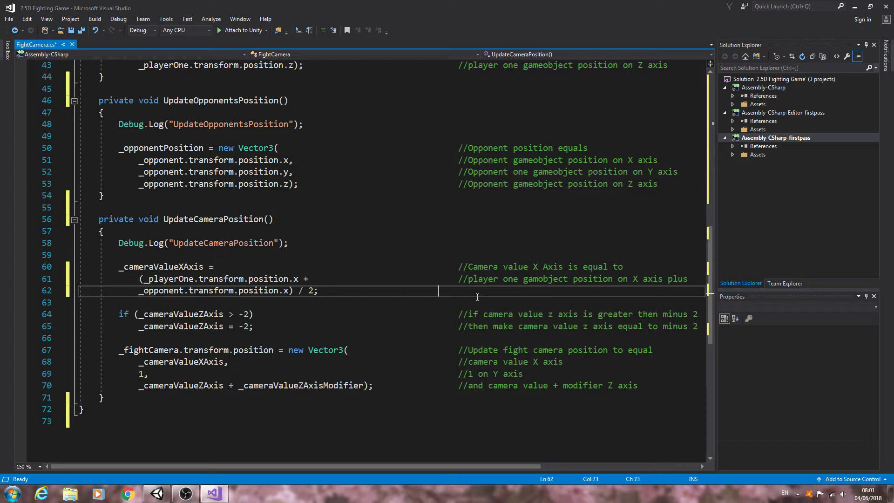
{"action": "key", "text": "Tab"}
{"action": "type", "text": "//"}
{"action": "type", "text": "opp"}
{"action": "type", "text": "onet "}
{"action": "type", "text": "game"}
{"action": "type", "text": "o"}
{"action": "type", "text": "b"}
{"action": "type", "text": "ject p"}
{"action": "type", "text": "osition on"}
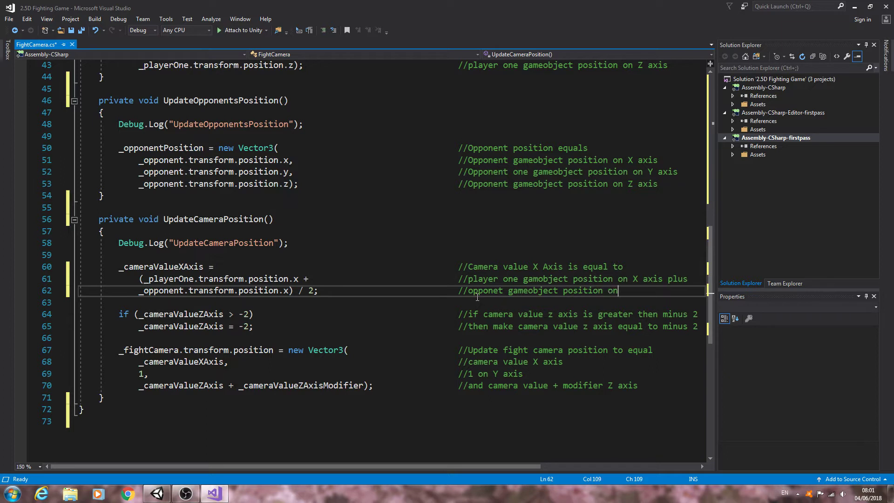
{"action": "type", "text": " X "}
{"action": "type", "text": "a"}
{"action": "type", "text": "xis "}
{"action": "type", "text": "dev"}
{"action": "key", "text": "BackSpace"}
{"action": "key", "text": "BackSpace"}
{"action": "type", "text": "ivi"}
{"action": "type", "text": "ded by 2"}
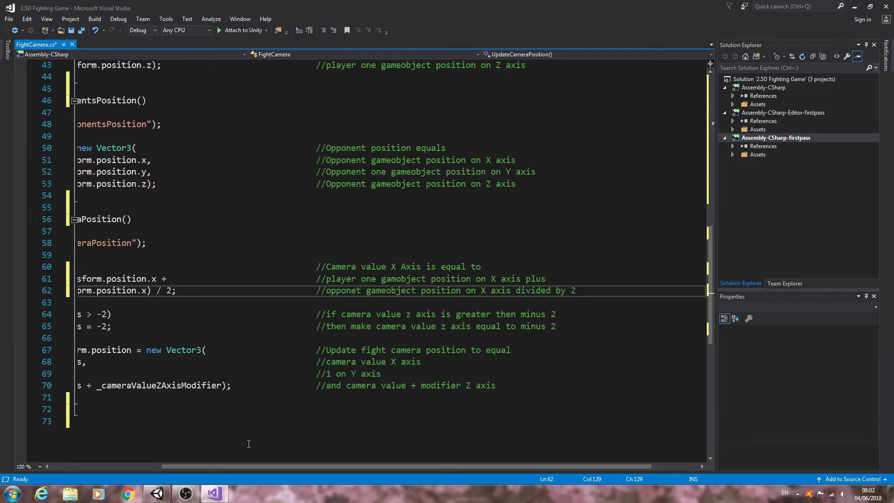
{"action": "left_click_drag", "start_coordinate": [227, 465], "coordinate": [116, 465]}
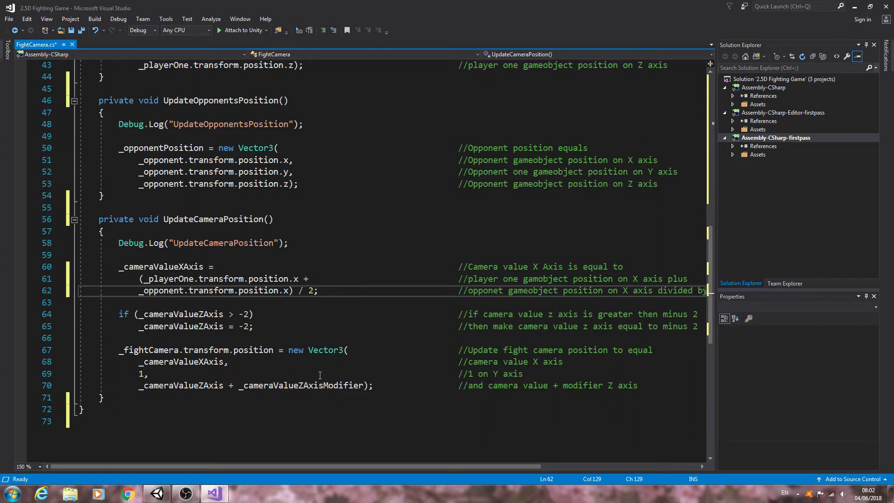
Step: On a new line 64, start an if condition with _playerOne.transform.position.x <
{"action": "left_click", "coordinate": [162, 304]}
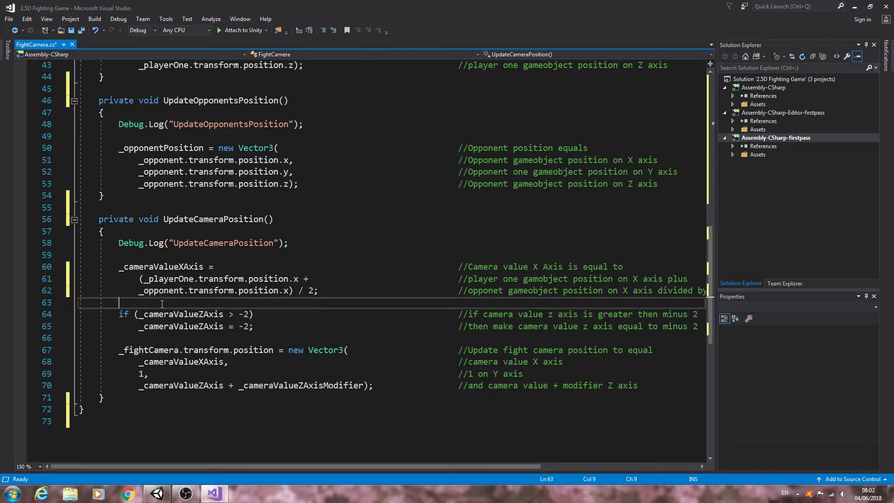
{"action": "key", "text": "Return"}
{"action": "key", "text": "Return"}
{"action": "key", "text": "Up"}
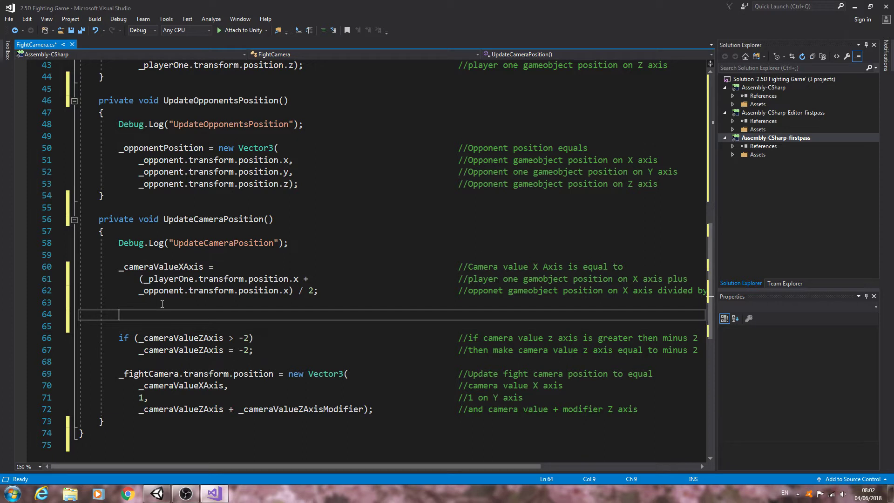
{"action": "type", "text": "if("}
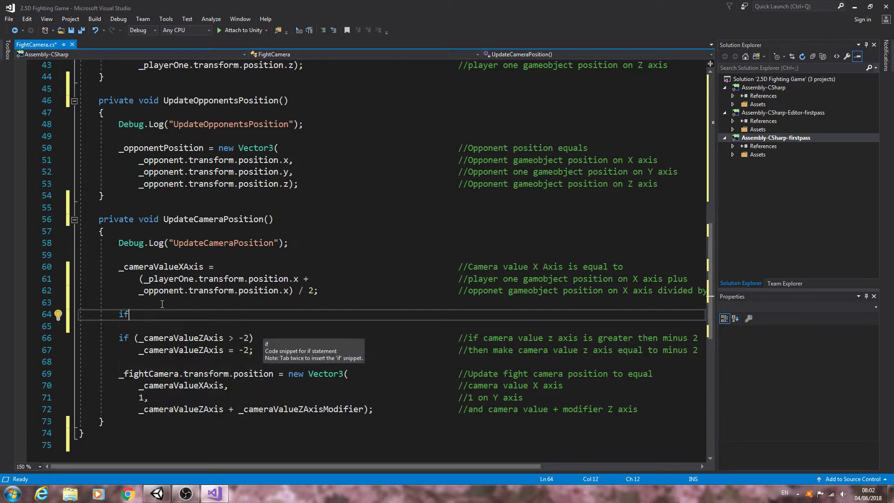
{"action": "type", "text": ")"}
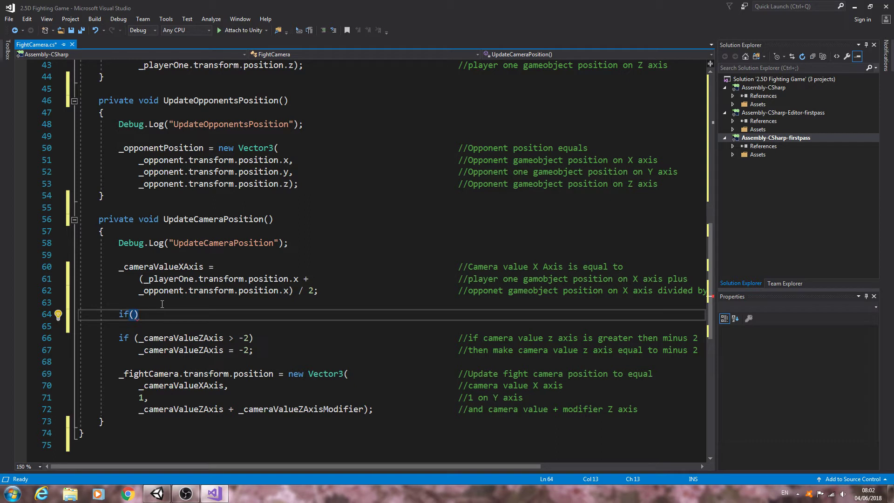
{"action": "key", "text": "Left"}
{"action": "type", "text": "_playe"}
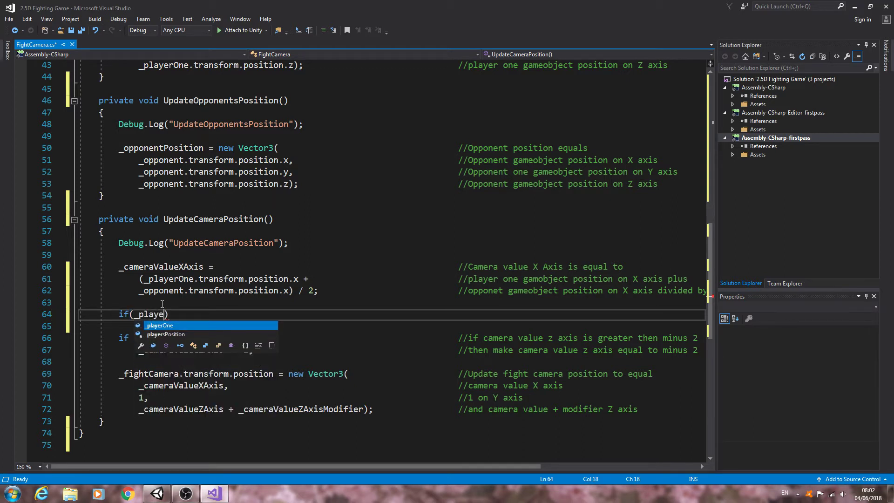
{"action": "type", "text": "rO"}
{"action": "key", "text": "Tab"}
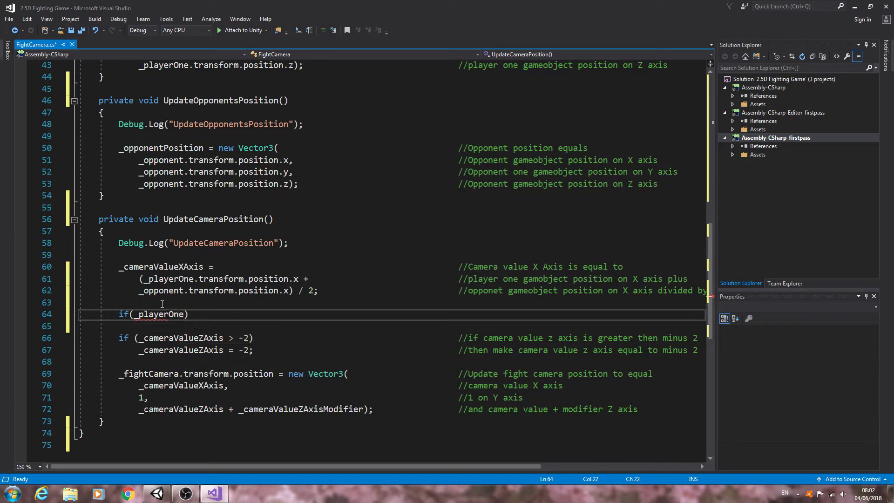
{"action": "type", "text": ".tran"}
{"action": "key", "text": "Tab"}
{"action": "type", "text": ".po"}
{"action": "key", "text": "Tab"}
{"action": "key", "text": "BackSpace"}
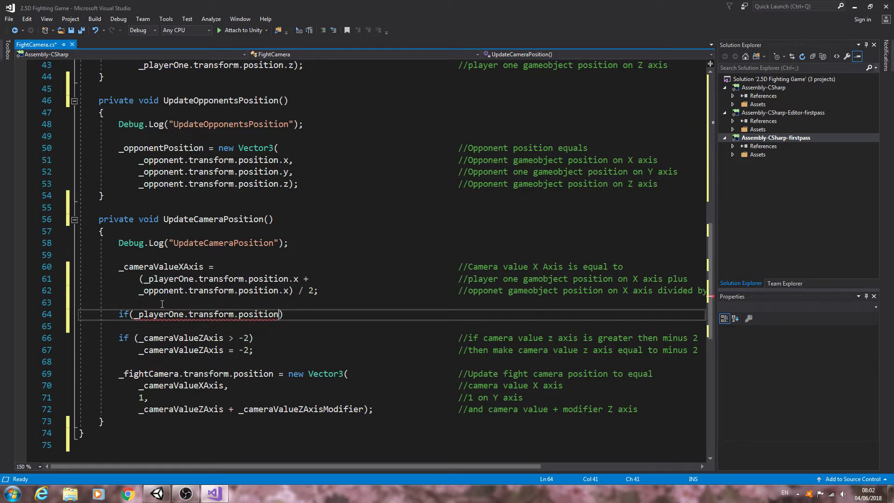
{"action": "type", "text": ".x <"}
{"action": "type", "text": " _"}
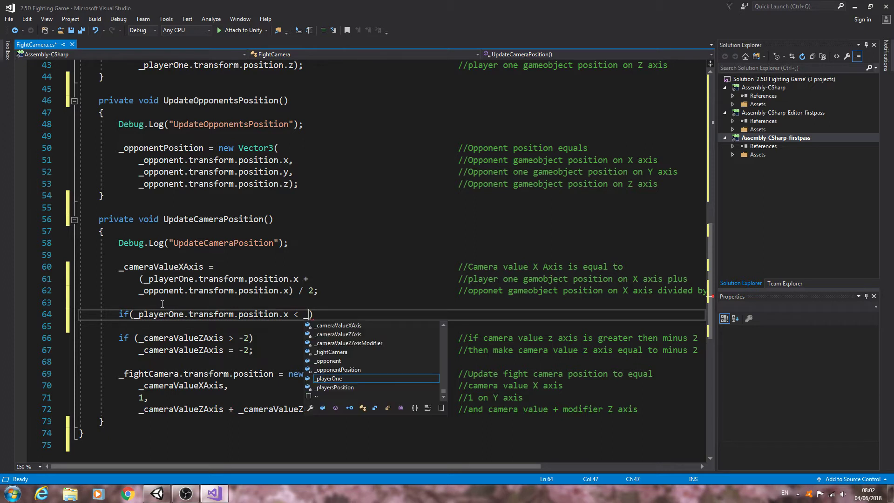
{"action": "type", "text": "op"}
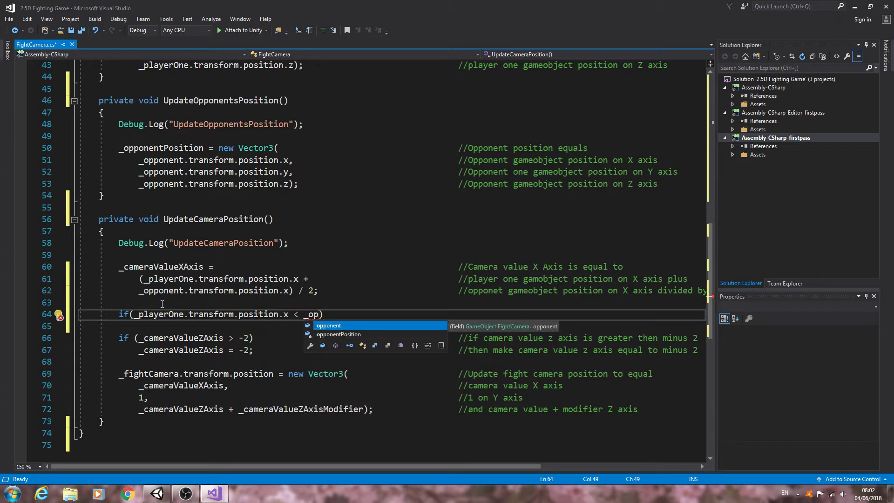
Step: Finish the condition with _opponent.transform.position.x and close it
{"action": "key", "text": "Tab"}
{"action": "type", "text": ".r"}
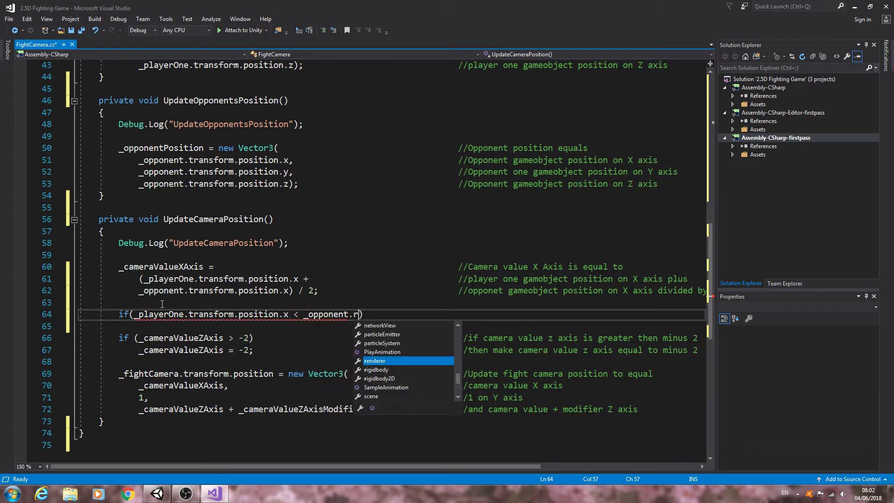
{"action": "key", "text": "BackSpace"}
{"action": "type", "text": "tr"}
{"action": "key", "text": "Tab"}
{"action": "type", "text": "."}
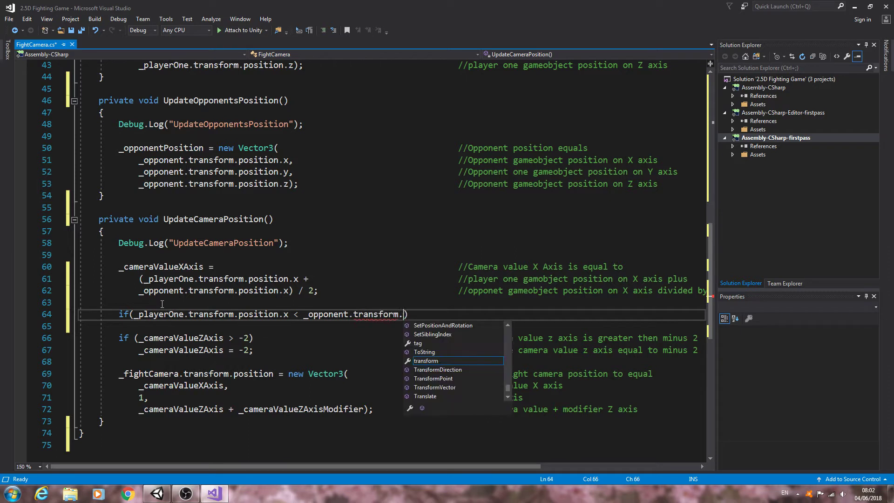
{"action": "type", "text": "po"}
{"action": "key", "text": "Tab"}
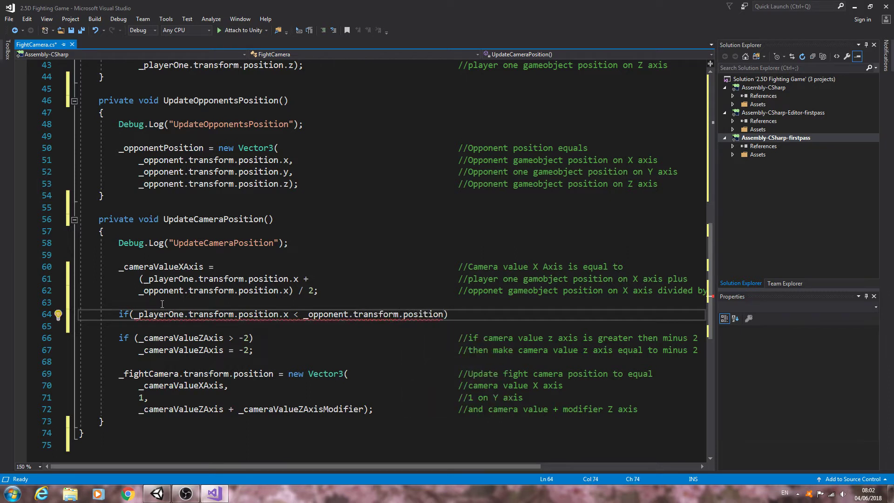
{"action": "type", "text": ".x"}
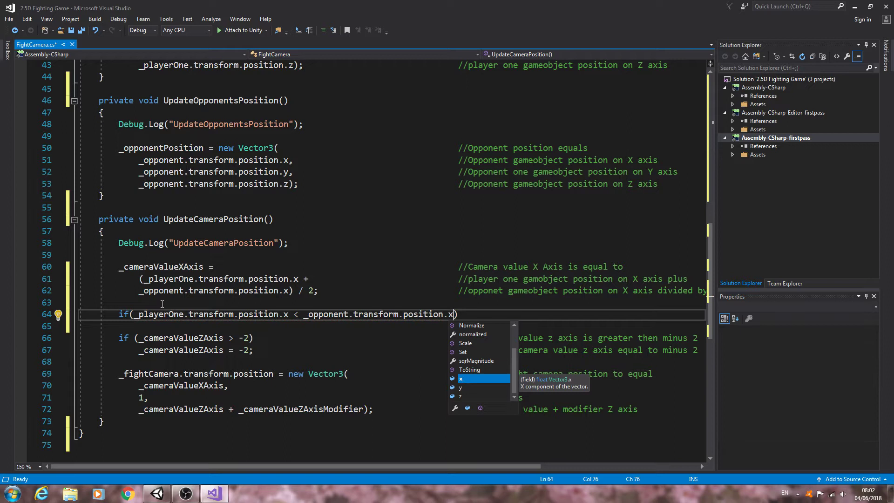
{"action": "type", "text": ")"}
{"action": "key", "text": "Tab"}
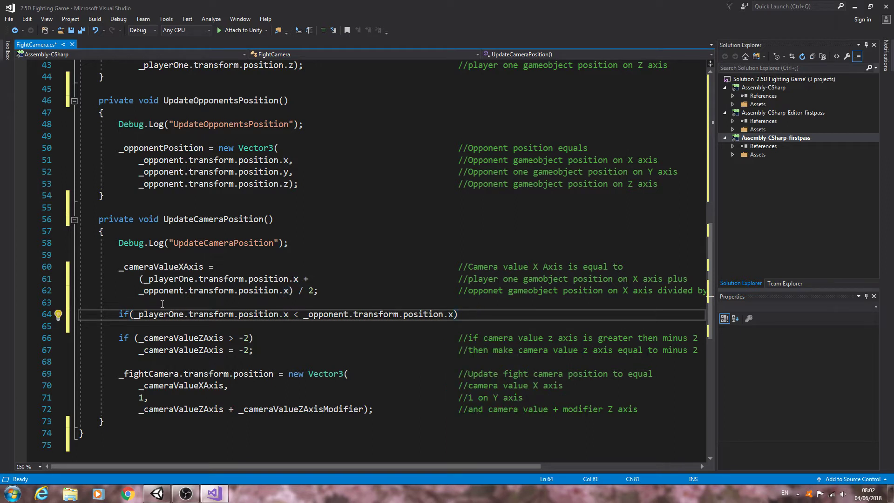
Step: Add the comment '//if player ones X axis is less than opponents x axis value'
{"action": "key", "text": "BackSpace"}
{"action": "type", "text": ".."}
{"action": "key", "text": "BackSpace"}
{"action": "key", "text": "BackSpace"}
{"action": "type", "text": "//"}
{"action": "type", "text": "if player on"}
{"action": "type", "text": "es X "}
{"action": "type", "text": "axis i"}
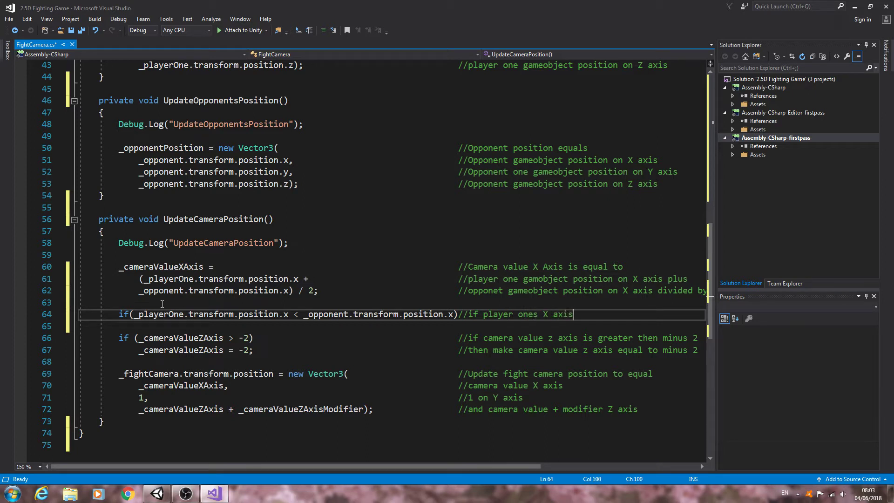
{"action": "type", "text": "s less"}
{"action": "type", "text": " than op"}
{"action": "type", "text": "ponents"}
{"action": "type", "text": " x axis"}
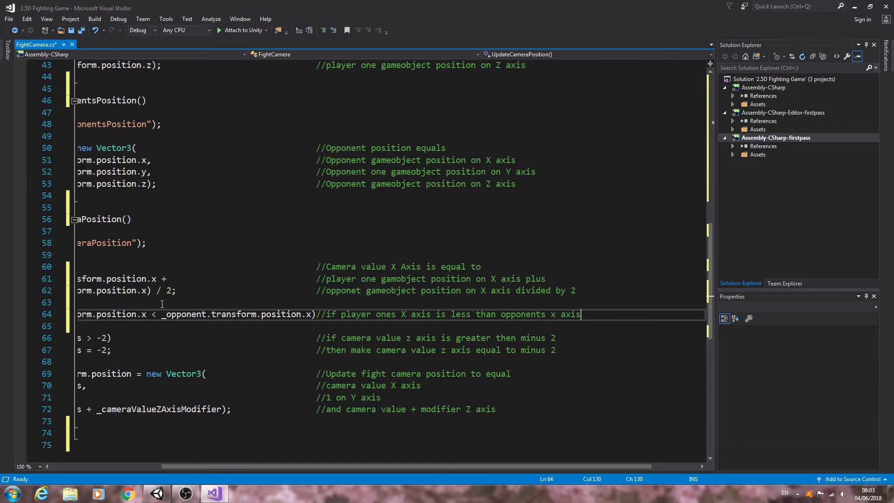
{"action": "type", "text": " value"}
Step: Under the if, start assigning _cameraValueZAxis from _playerOne.transform.position
{"action": "key", "text": "Return"}
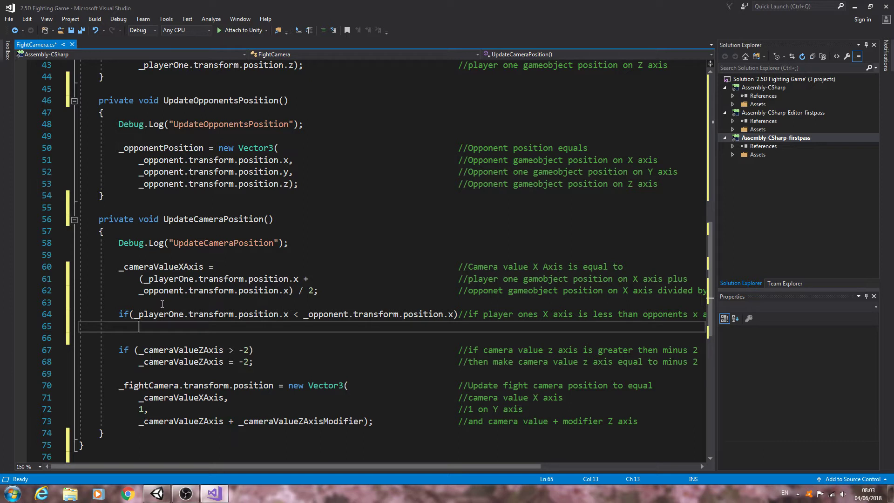
{"action": "type", "text": "_camer"}
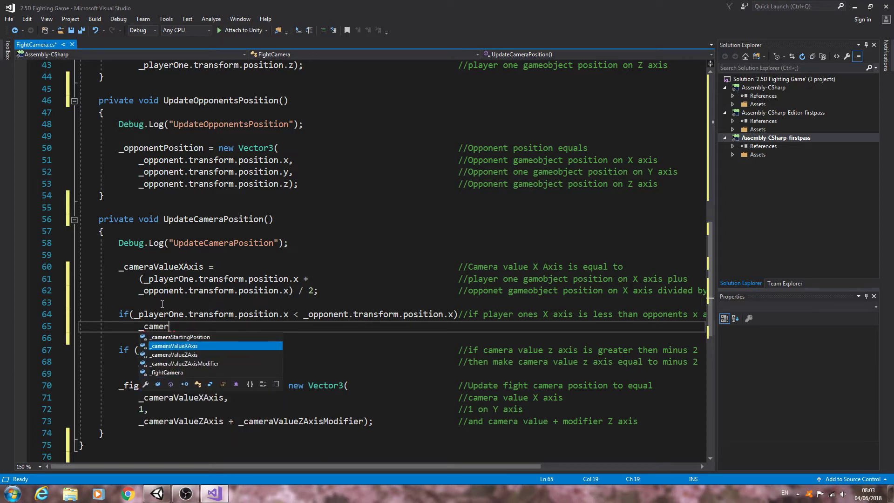
{"action": "key", "text": "Down"}
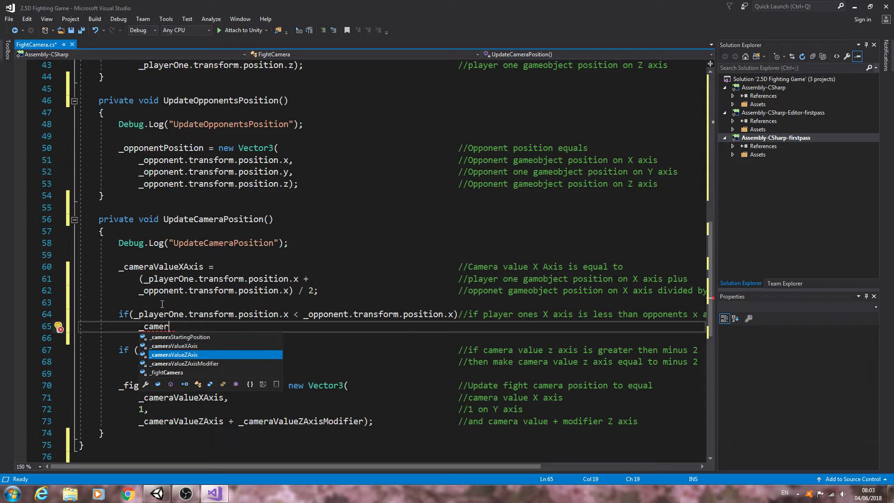
{"action": "key", "text": "Tab"}
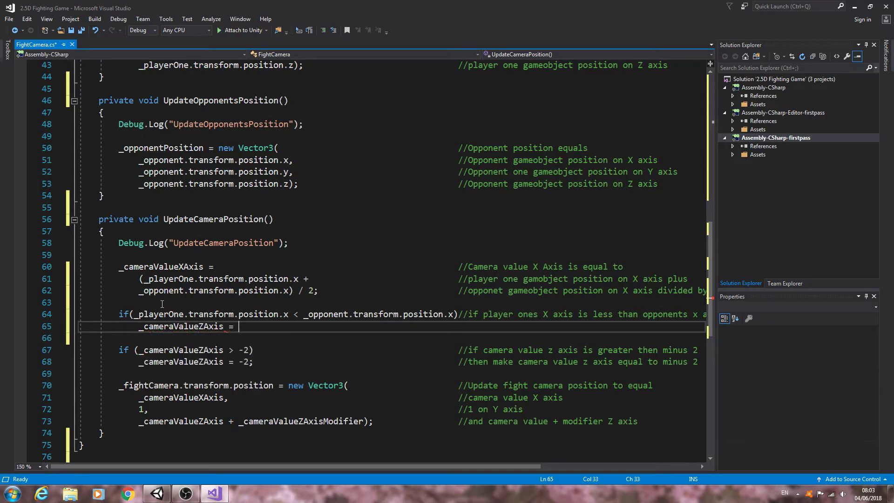
{"action": "type", "text": "_"}
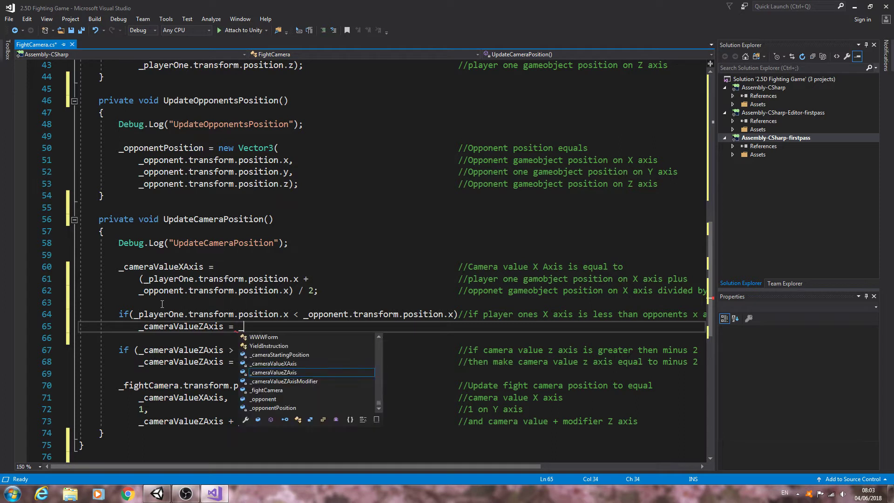
{"action": "type", "text": "p"}
{"action": "key", "text": "Tab"}
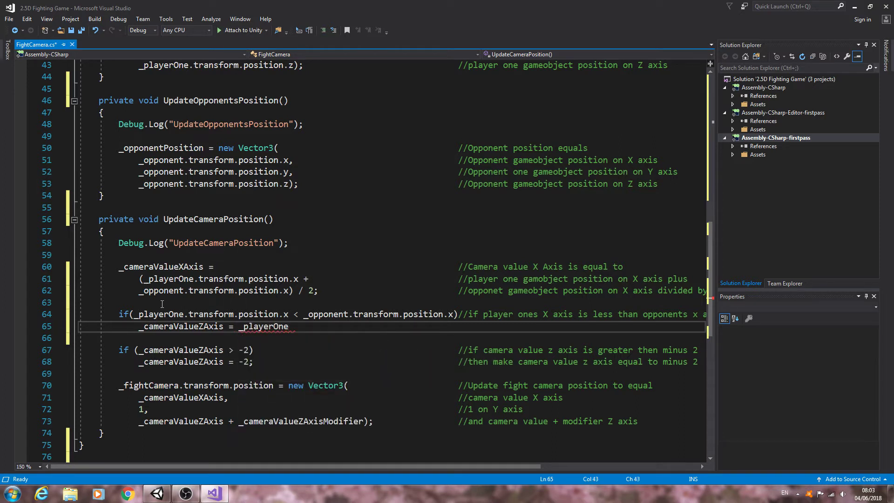
{"action": "type", "text": ".t"}
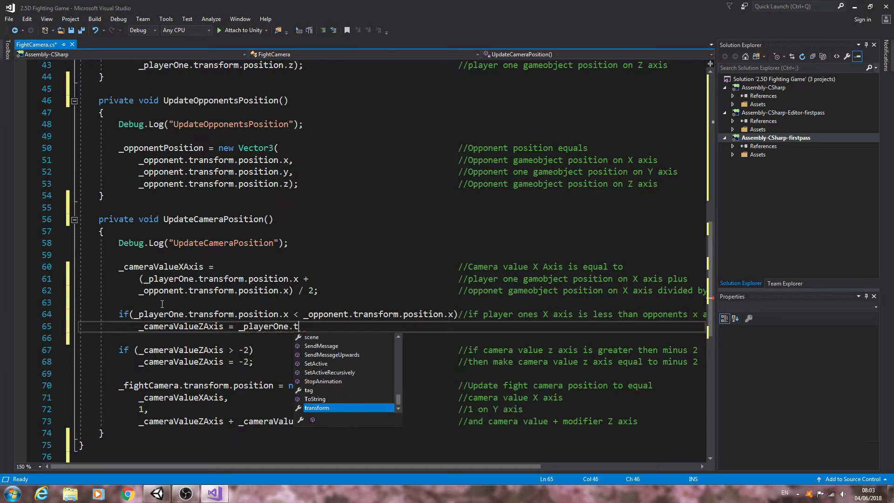
{"action": "type", "text": "rans"}
{"action": "key", "text": "Tab"}
{"action": "type", "text": ".p"}
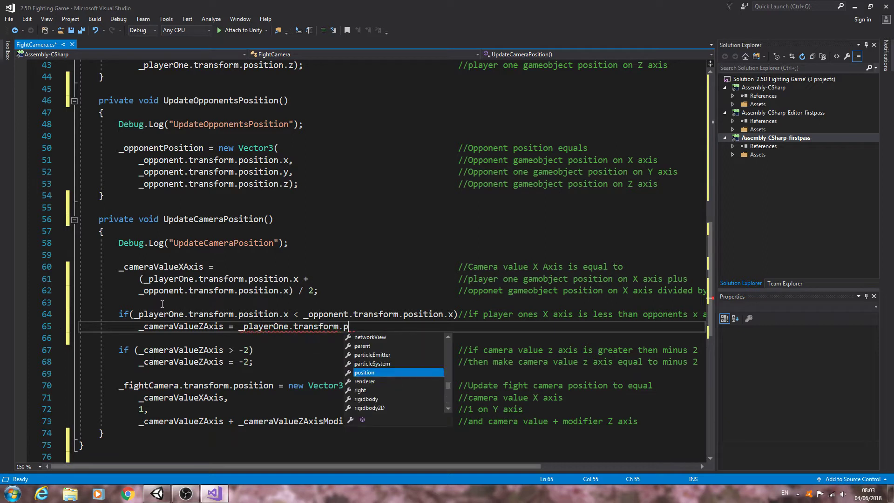
{"action": "type", "text": "o"}
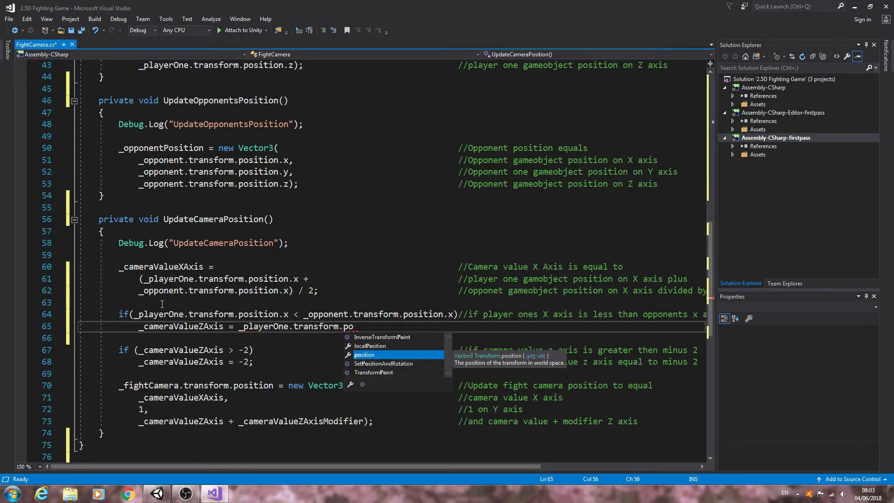
{"action": "key", "text": "Tab"}
Step: Complete the sum with .x + _opponent.transform.position.x;
{"action": "type", "text": "."}
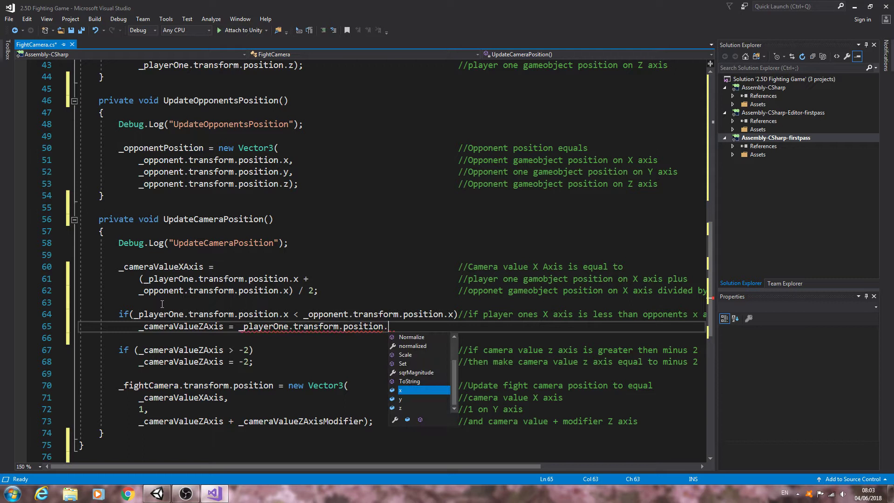
{"action": "type", "text": "x "}
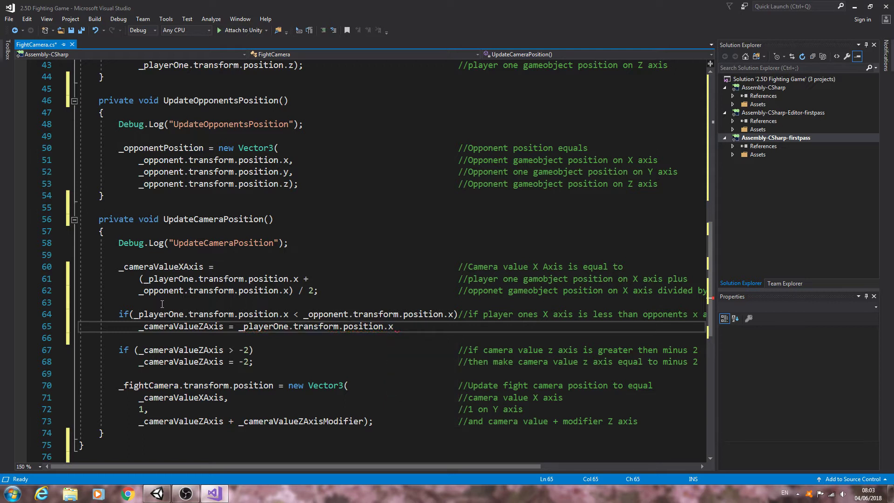
{"action": "type", "text": "+"}
{"action": "type", "text": " _opp"}
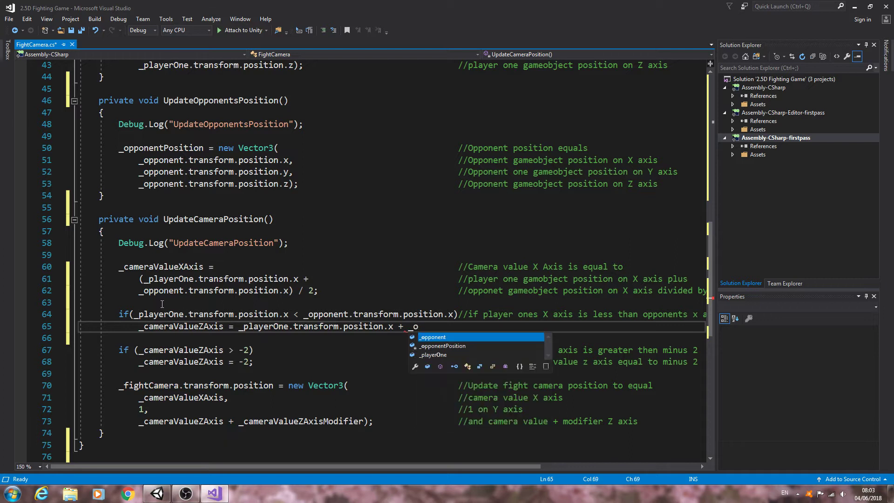
{"action": "key", "text": "Tab"}
{"action": "type", "text": "."}
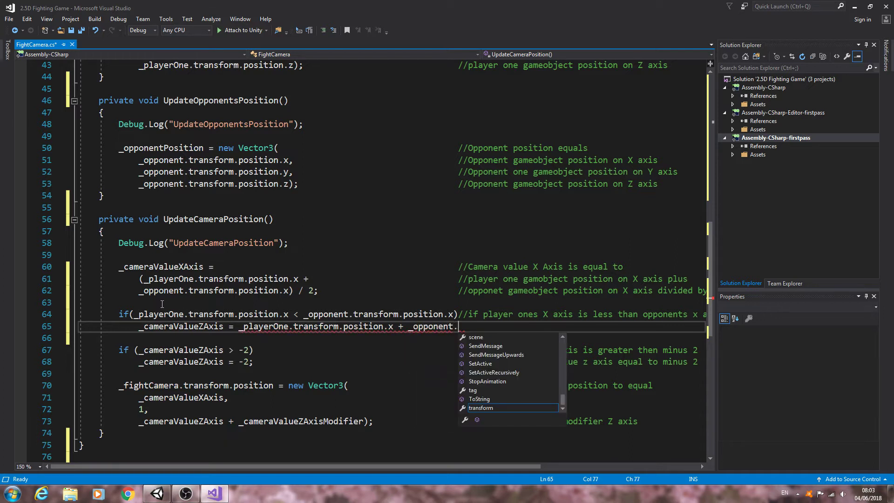
{"action": "type", "text": "tr"}
{"action": "key", "text": "Tab"}
{"action": "type", "text": ".po"}
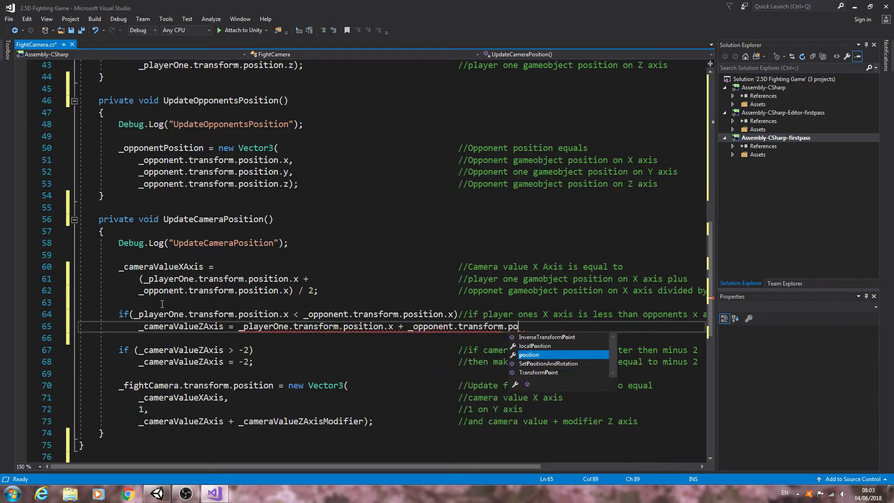
{"action": "key", "text": "Tab"}
{"action": "type", "text": "."}
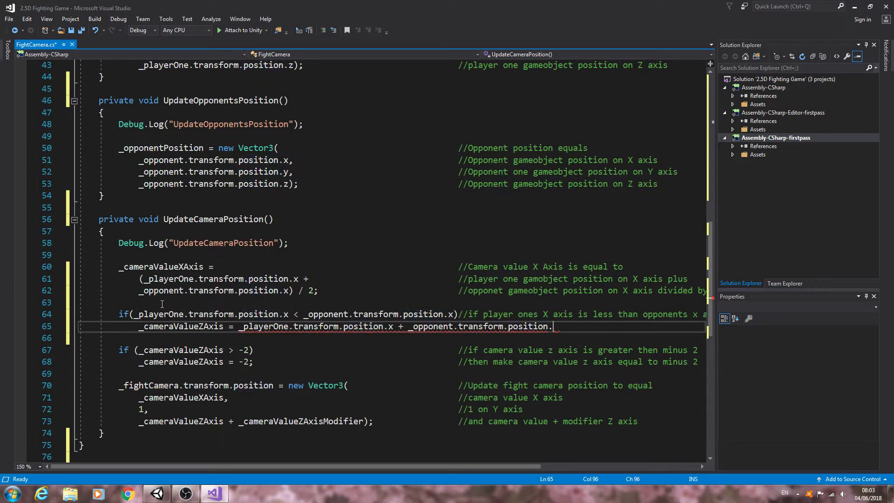
{"action": "type", "text": "x"}
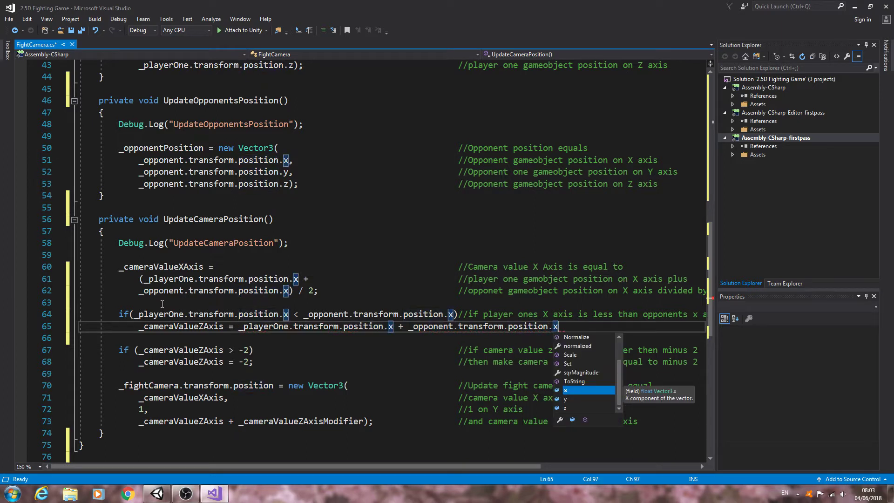
{"action": "type", "text": ";"}
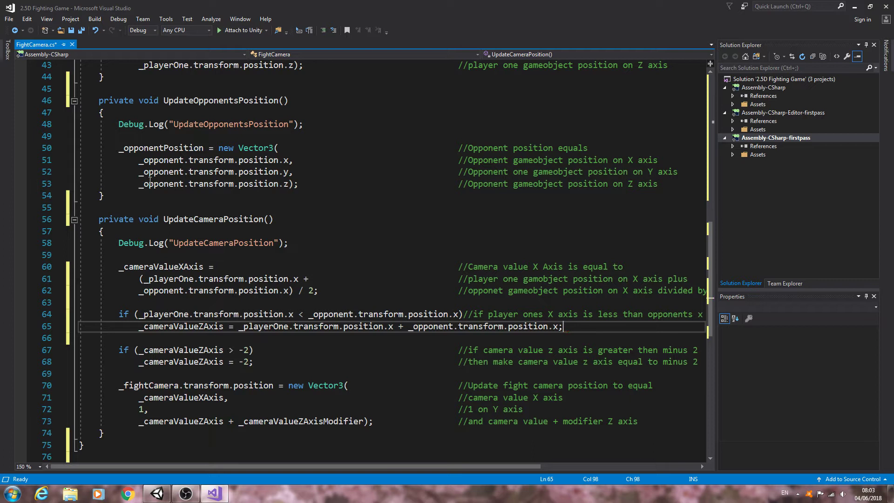
Step: Split the Z-axis assignment over three lines and comment it 'camera value Z axis equals'
{"action": "left_click", "coordinate": [238, 328]}
{"action": "key", "text": "Return"}
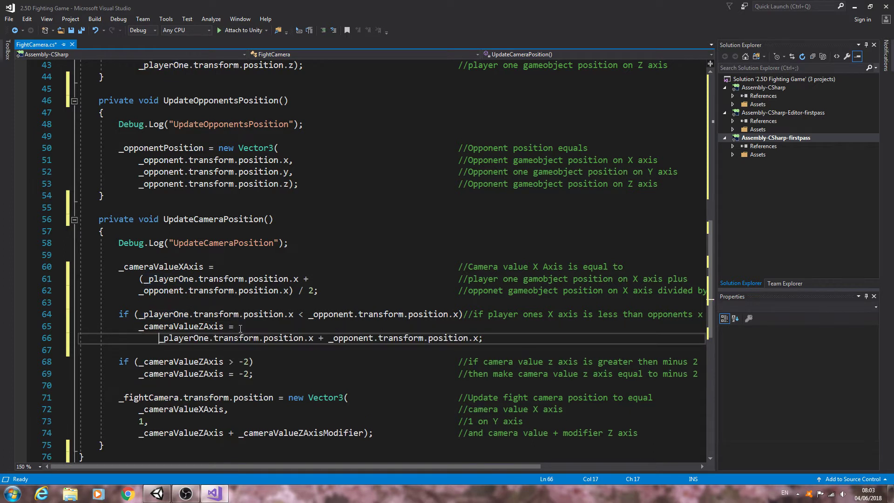
{"action": "key", "text": "Return"}
{"action": "key", "text": "Up"}
{"action": "key", "text": "Up"}
{"action": "key", "text": "End"}
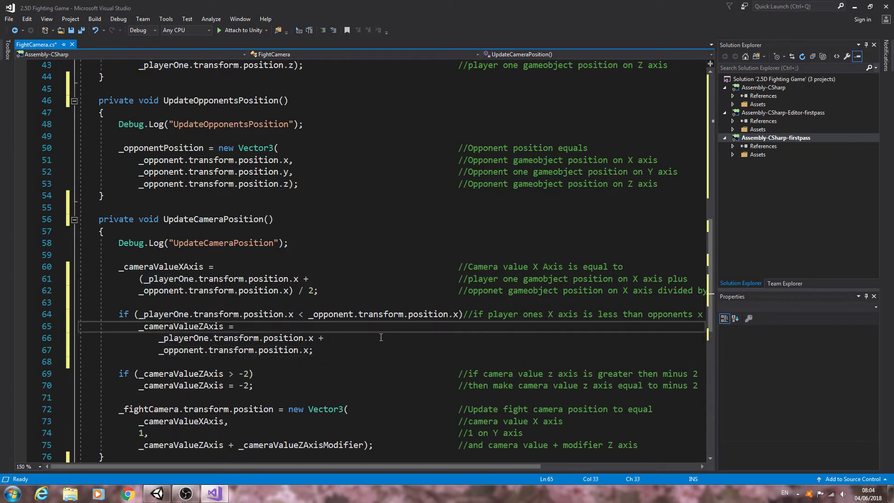
{"action": "key", "text": "Tab"}
{"action": "key", "text": "Tab"}
{"action": "key", "text": "Tab"}
{"action": "type", "text": "amera va"}
{"action": "type", "text": "lue"}
{"action": "key", "text": "BackSpace"}
{"action": "type", "text": "Z ax"}
{"action": "type", "text": "is "}
{"action": "type", "text": "equals"}
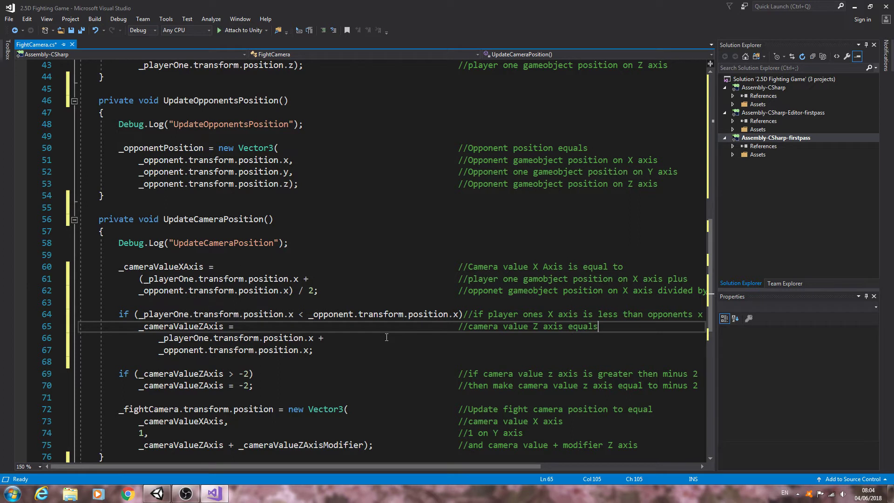
Step: Comment line 66 'player one gameobjects position on X axis minus' and start line 67's comment
{"action": "key", "text": "Down"}
{"action": "key", "text": "Tab"}
{"action": "type", "text": "//"}
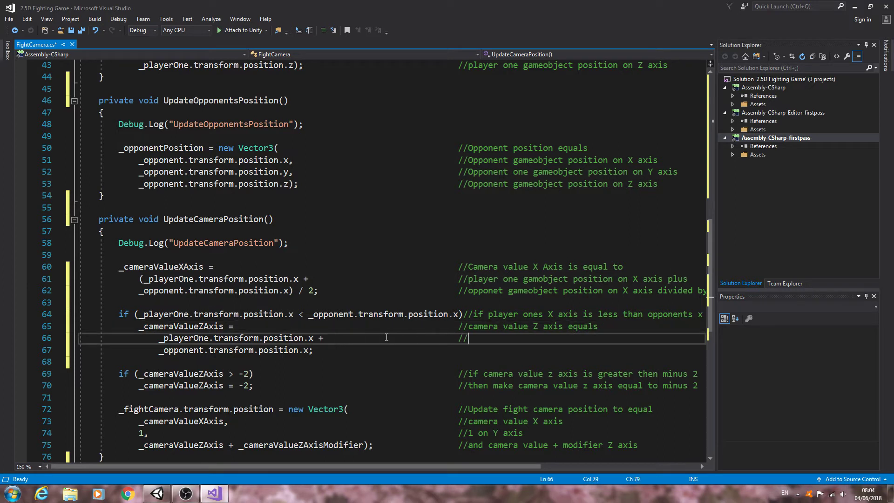
{"action": "type", "text": "pla"}
{"action": "type", "text": "yer one "}
{"action": "type", "text": "ga"}
{"action": "type", "text": "meobject"}
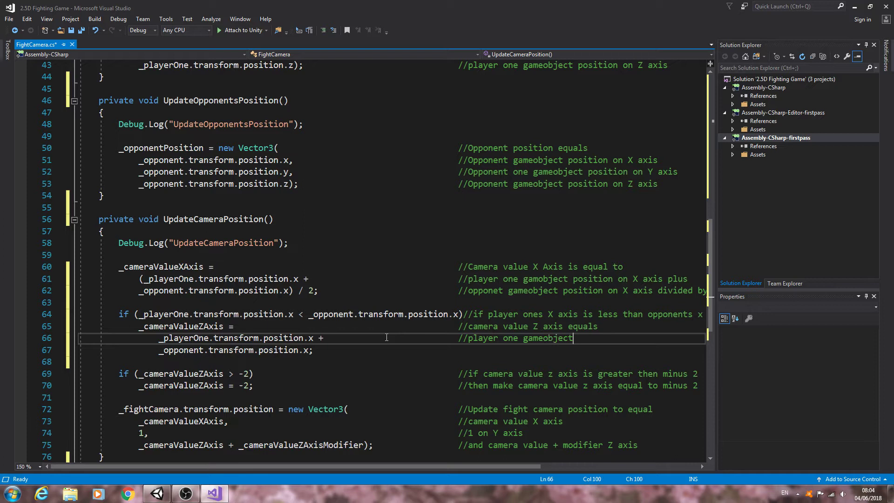
{"action": "type", "text": "s posi"}
{"action": "type", "text": "tion on "}
{"action": "type", "text": "X "}
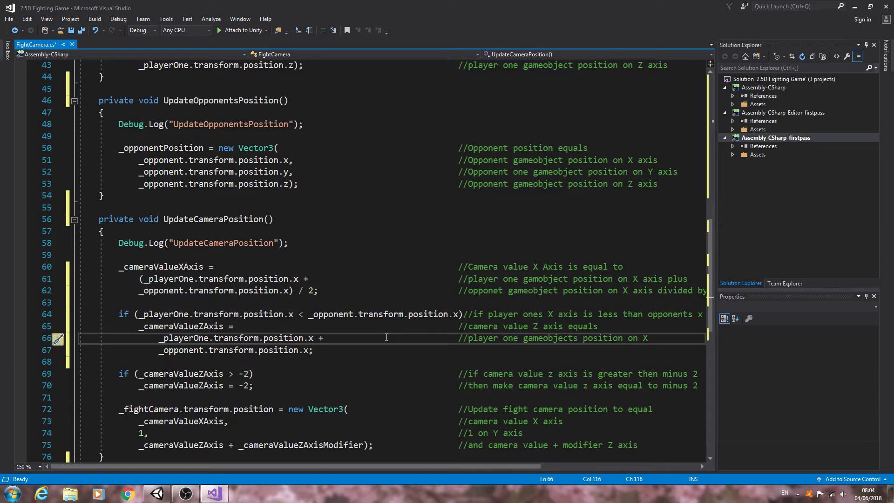
{"action": "type", "text": "axis "}
{"action": "type", "text": "minus"}
{"action": "key", "text": "Down"}
{"action": "key", "text": "Tab"}
{"action": "key", "text": "Tab"}
{"action": "key", "text": "Tab"}
{"action": "key", "text": "Tab"}
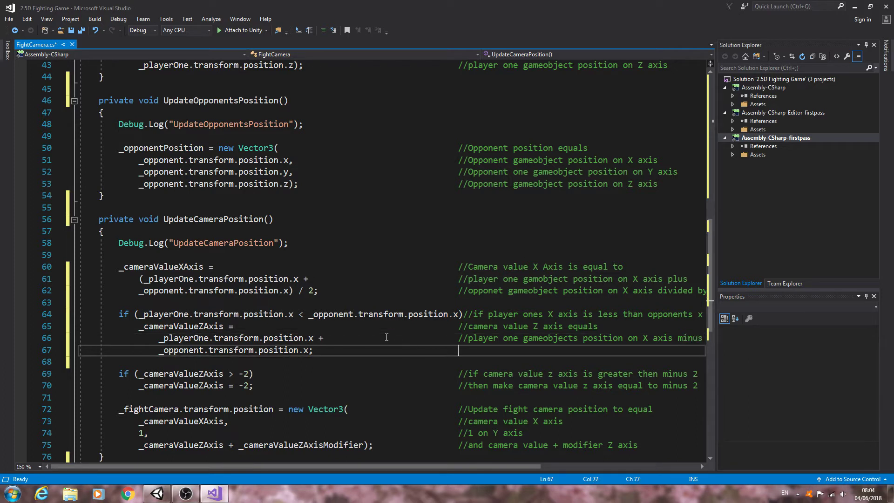
{"action": "type", "text": "//"}
{"action": "type", "text": "_"}
{"action": "type", "text": "op"}
{"action": "key", "text": "BackSpace"}
{"action": "key", "text": "BackSpace"}
{"action": "key", "text": "BackSpace"}
{"action": "type", "text": "oppon"}
{"action": "type", "text": "ents ga"}
{"action": "type", "text": "meobjc"}
{"action": "key", "text": "BackSpace"}
{"action": "type", "text": "ec"}
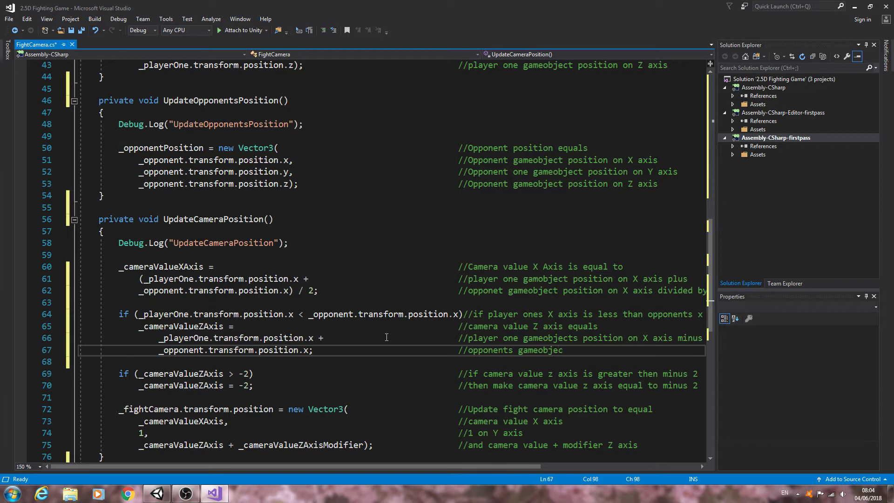
{"action": "type", "text": "st"}
Step: Change + to - on line 66 and finish the comment 'opponents gameobjects position on X axis'
{"action": "left_click", "coordinate": [320, 338]}
{"action": "double_click", "coordinate": [320, 338]}
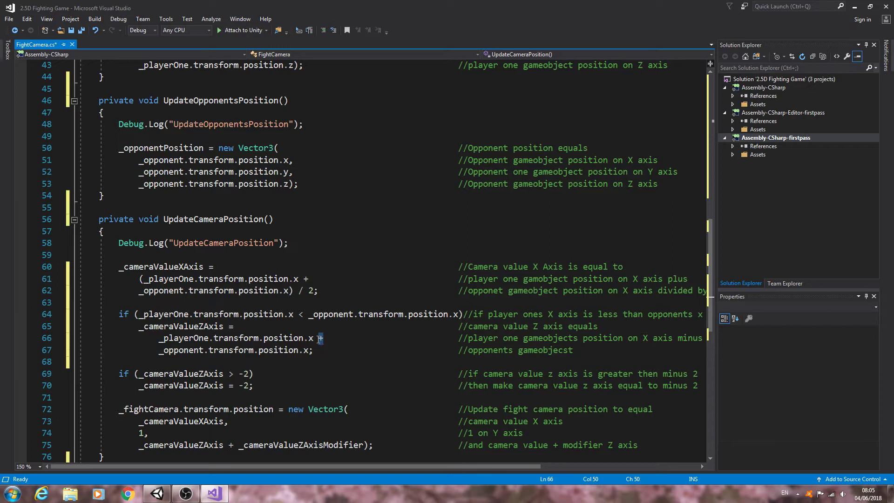
{"action": "type", "text": "-"}
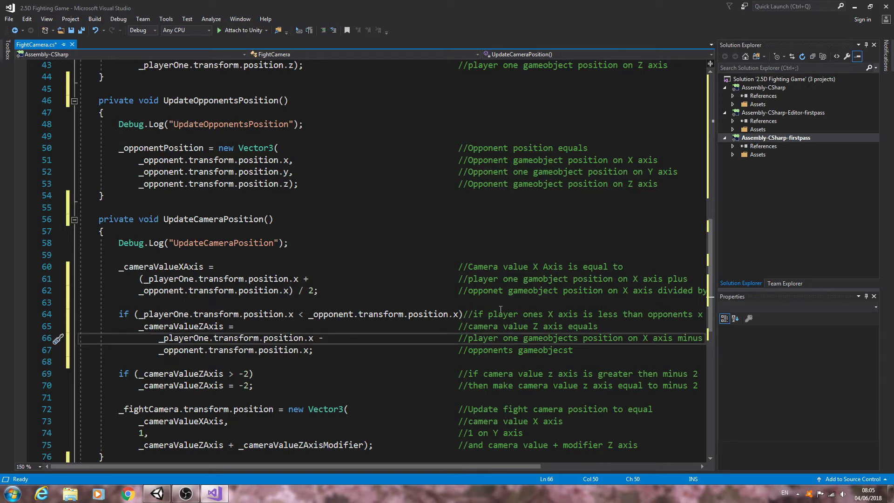
{"action": "left_click", "coordinate": [590, 349]}
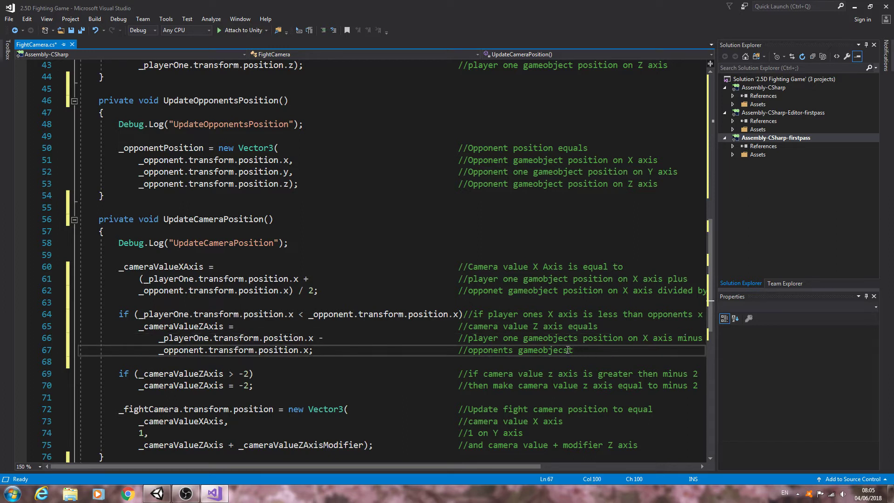
{"action": "left_click", "coordinate": [568, 349]}
{"action": "key", "text": "BackSpace"}
{"action": "type", "text": "s posi"}
{"action": "type", "text": "tion "}
{"action": "type", "text": "o"}
{"action": "type", "text": "n X ax"}
{"action": "type", "text": "is"}
Step: Copy the if block on lines 64–67 and paste a duplicate below it
{"action": "left_click_drag", "start_coordinate": [118, 318], "coordinate": [673, 351]}
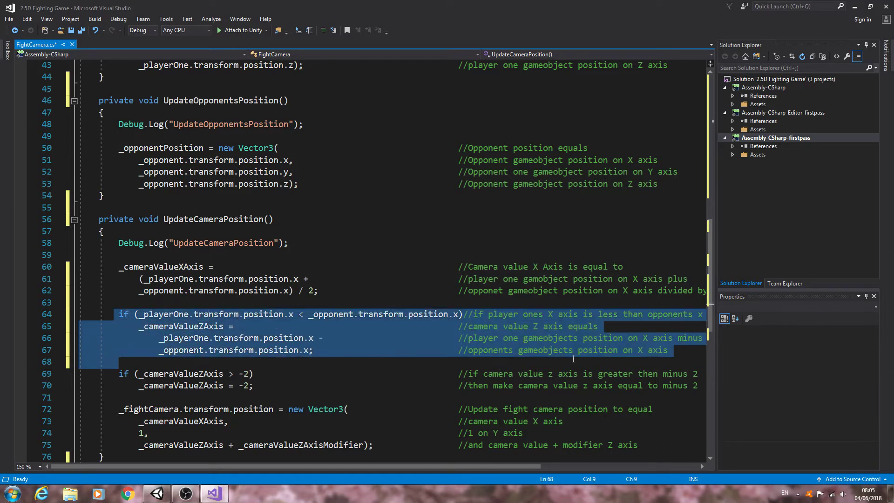
{"action": "right_click", "coordinate": [563, 320]}
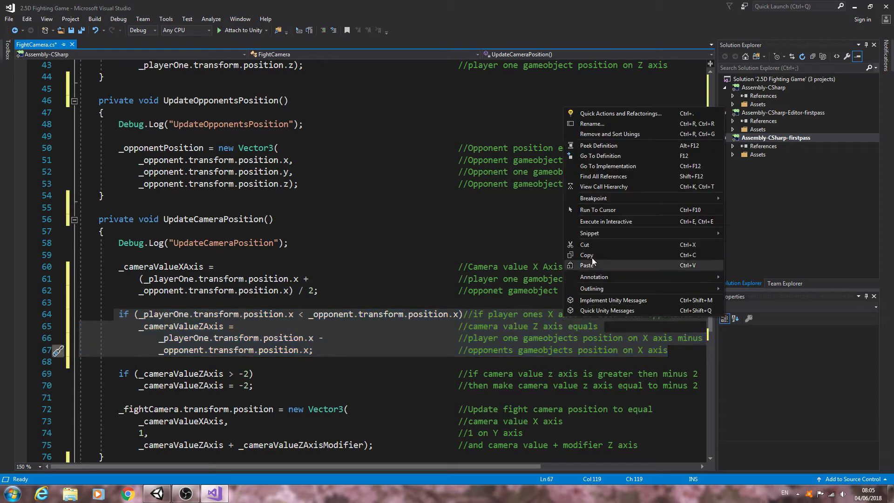
{"action": "left_click", "coordinate": [591, 256]}
{"action": "left_click", "coordinate": [220, 357]}
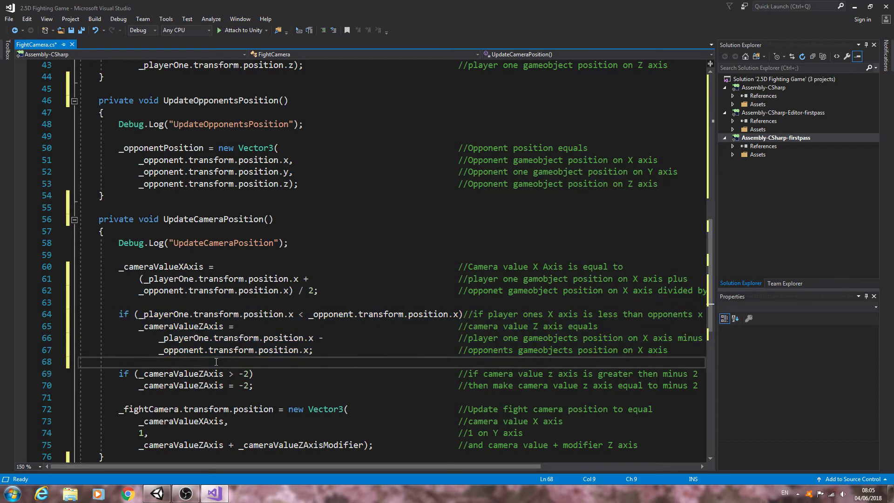
{"action": "key", "text": "Return"}
{"action": "right_click", "coordinate": [144, 368]}
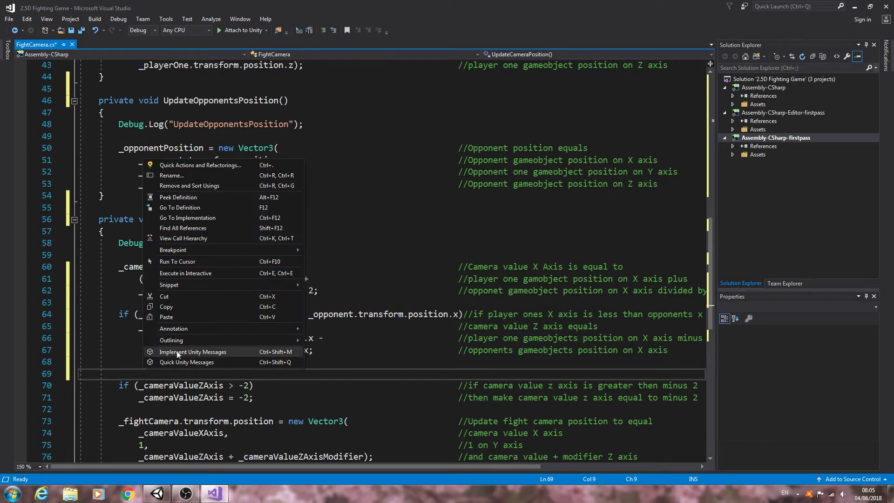
{"action": "left_click", "coordinate": [186, 318]}
{"action": "key", "text": "Return"}
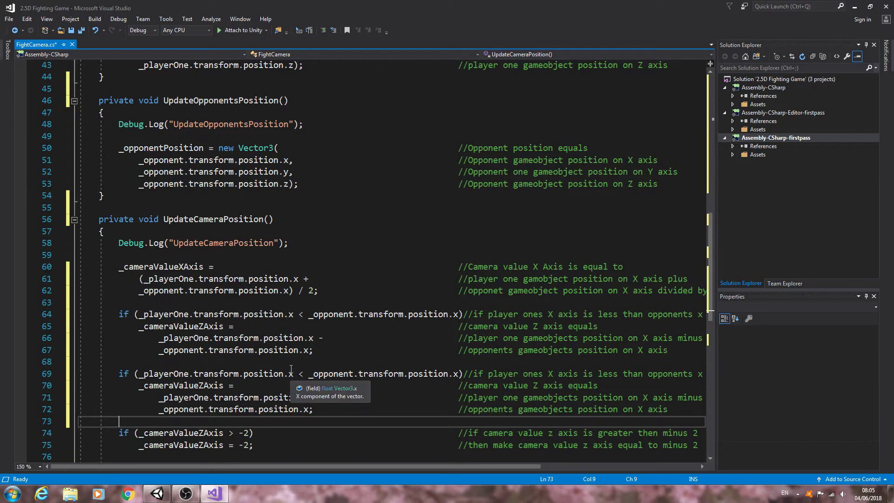
Step: In the copy, change < to > and 'less' to 'greater' in the comment
{"action": "double_click", "coordinate": [300, 374]}
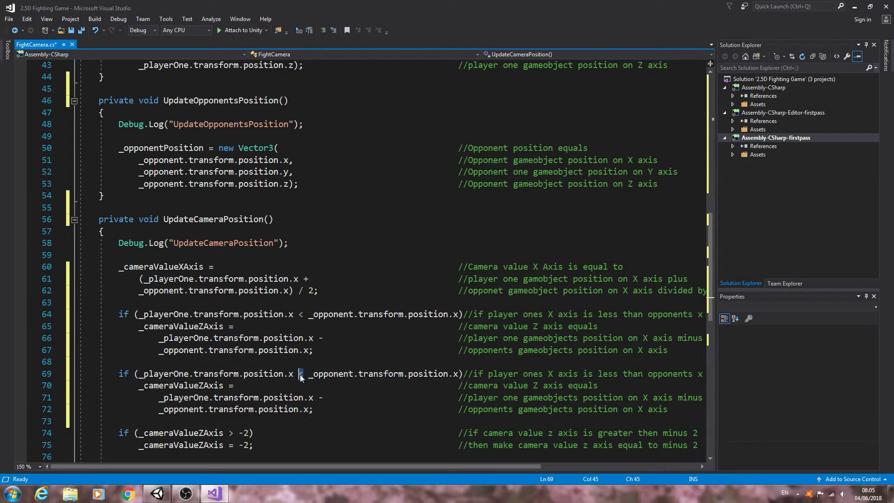
{"action": "type", "text": ">"}
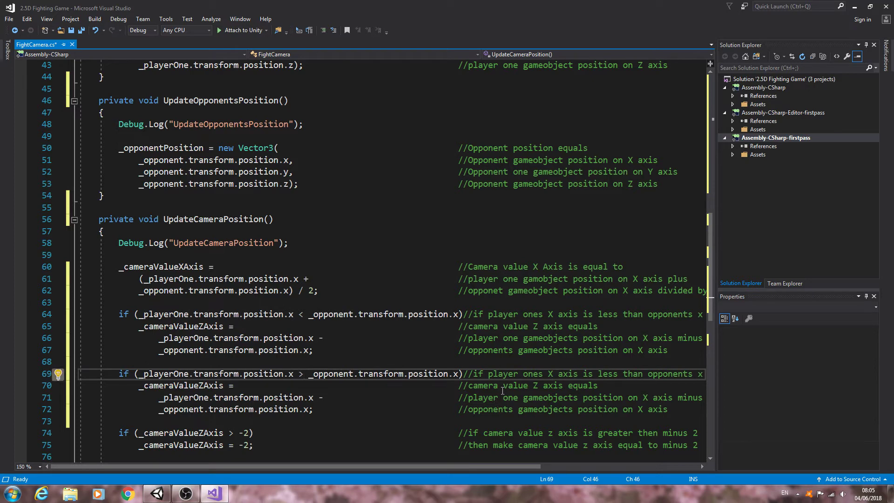
{"action": "double_click", "coordinate": [604, 374]}
{"action": "type", "text": "gre"}
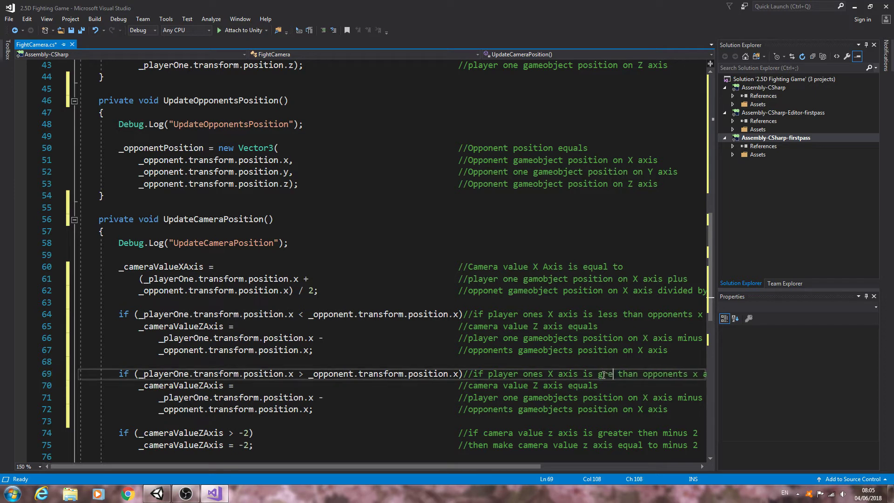
{"action": "type", "text": "ater"}
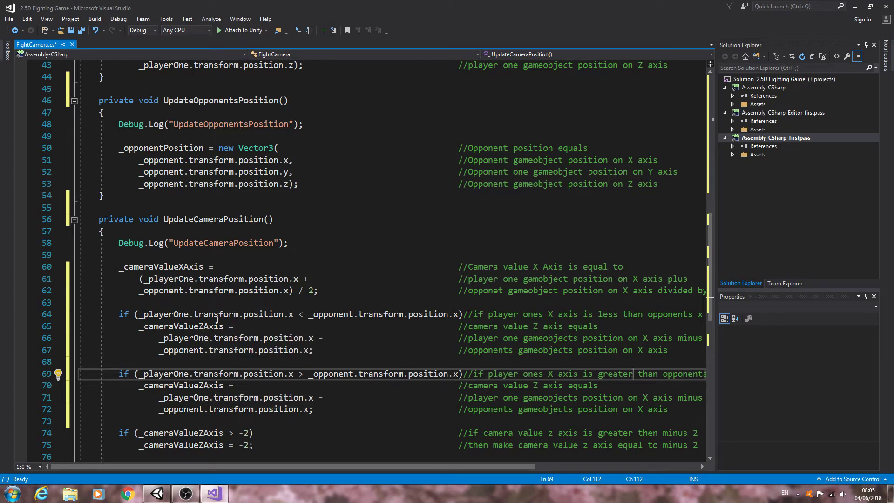
{"action": "left_click", "coordinate": [204, 326]}
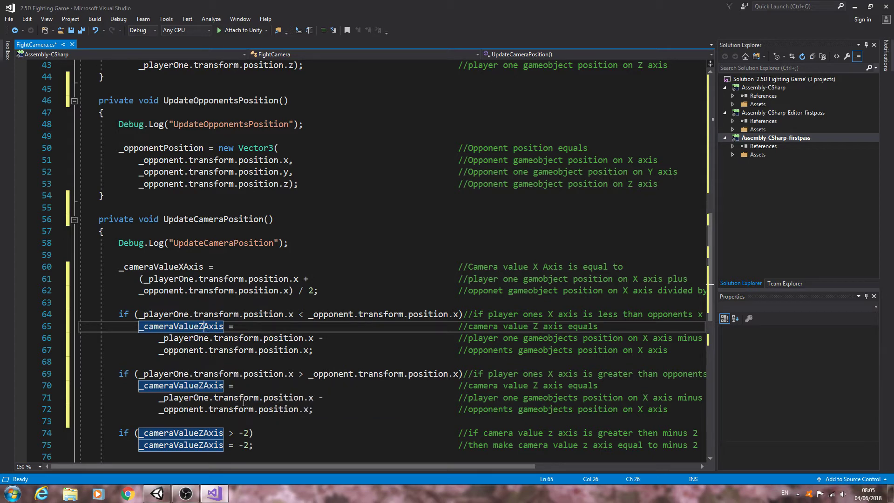
Step: Move the opponent X term above the player one term in the Z-axis calculation
{"action": "left_click", "coordinate": [200, 410]}
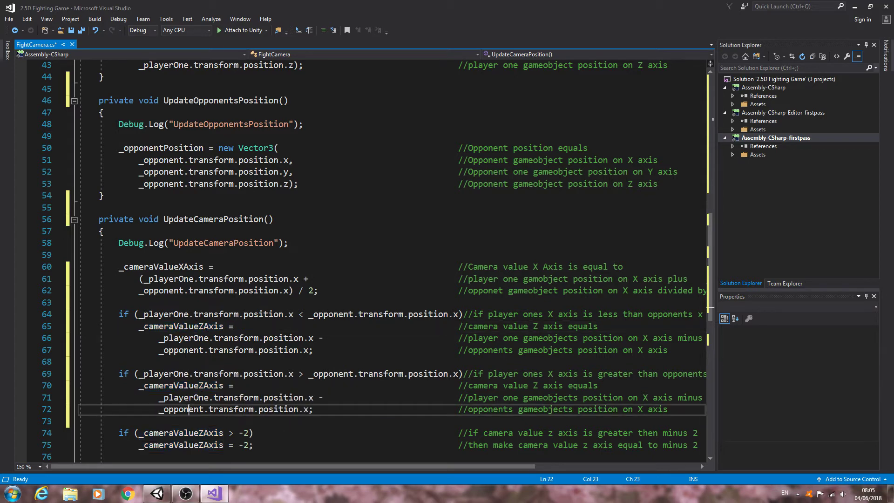
{"action": "right_click", "coordinate": [200, 412]}
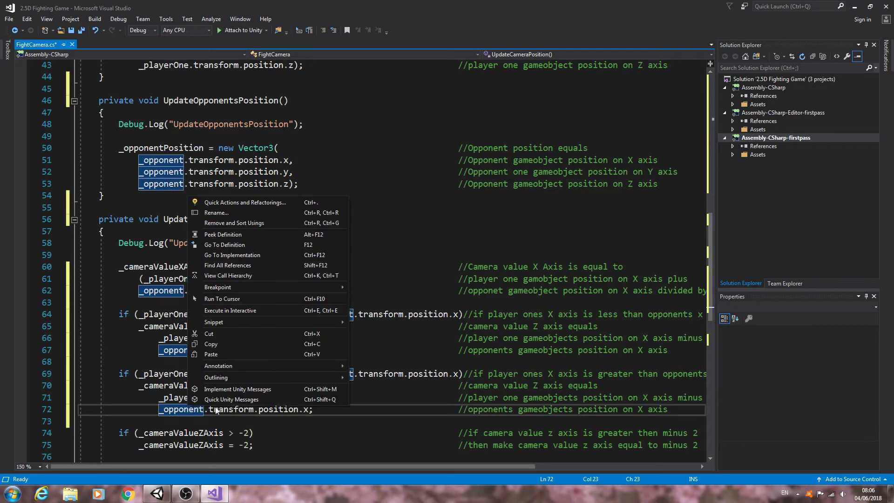
{"action": "left_click", "coordinate": [215, 411]}
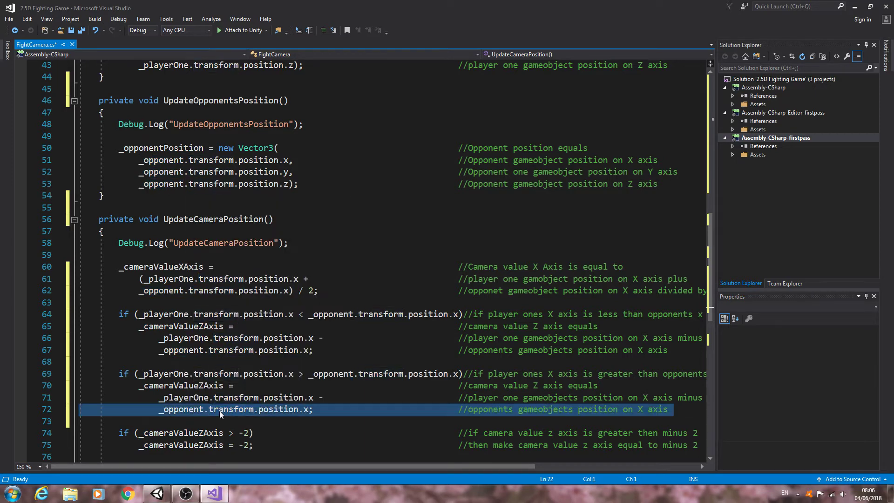
{"action": "right_click", "coordinate": [220, 409]}
{"action": "left_click", "coordinate": [286, 337]}
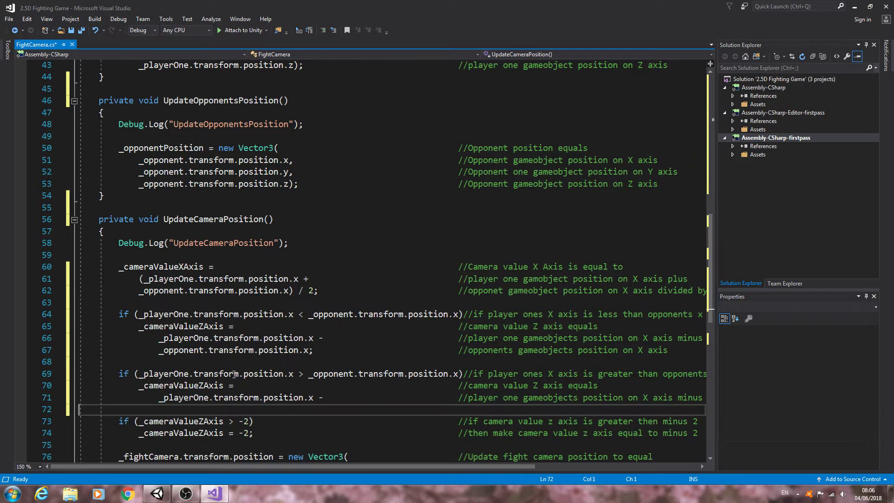
{"action": "left_click", "coordinate": [294, 385]}
{"action": "key", "text": "Return"}
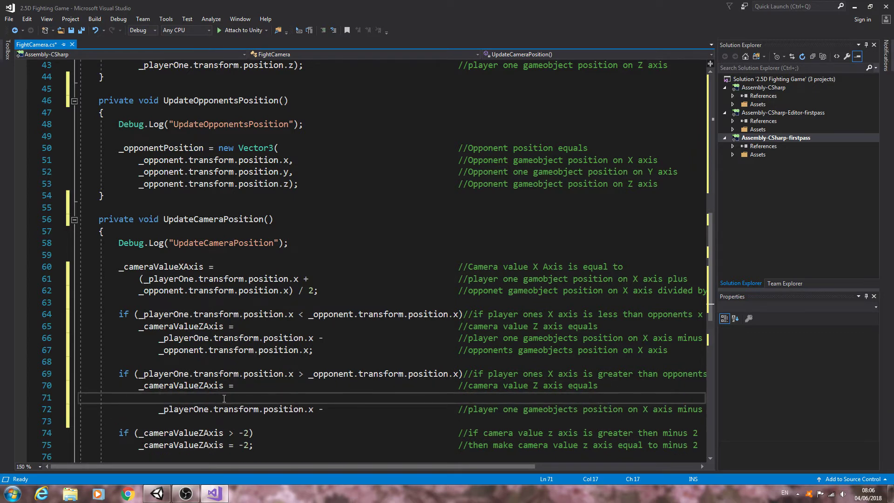
{"action": "right_click", "coordinate": [224, 399]}
{"action": "left_click", "coordinate": [262, 343]}
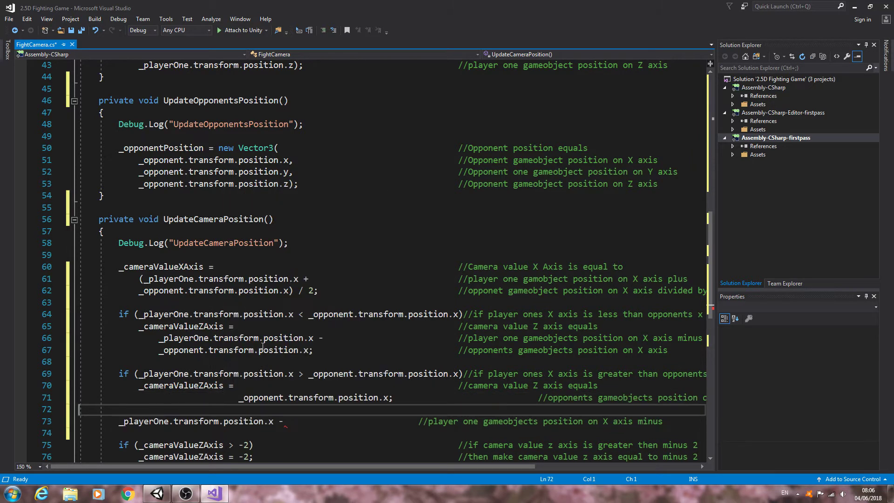
{"action": "left_click", "coordinate": [238, 399]}
{"action": "key", "text": "BackSpace"}
{"action": "key", "text": "BackSpace"}
{"action": "key", "text": "BackSpace"}
{"action": "key", "text": "BackSpace"}
{"action": "key", "text": "BackSpace"}
{"action": "key", "text": "BackSpace"}
{"action": "key", "text": "BackSpace"}
{"action": "key", "text": "BackSpace"}
{"action": "key", "text": "BackSpace"}
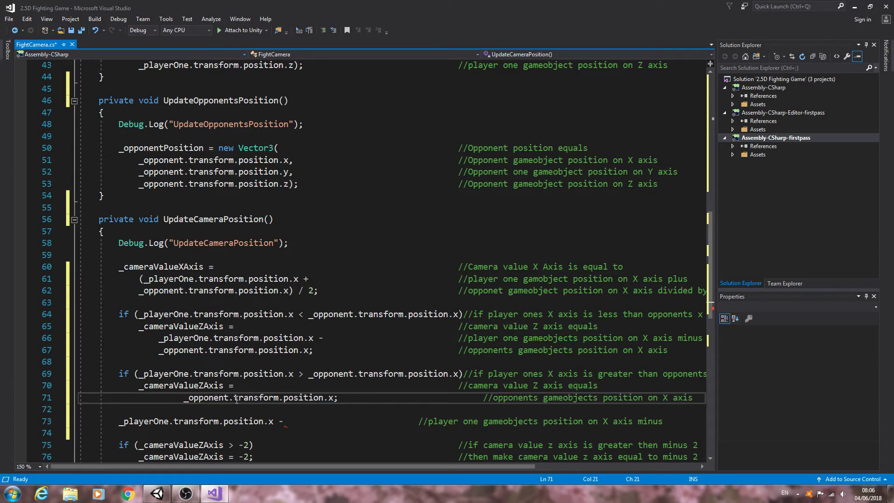
{"action": "key", "text": "BackSpace"}
{"action": "key", "text": "BackSpace"}
{"action": "key", "text": "BackSpace"}
Step: Add a minus after position.x on line 71, delete the blank line, and realign indentation
{"action": "key", "text": "BackSpace"}
{"action": "key", "text": "BackSpace"}
{"action": "key", "text": "BackSpace"}
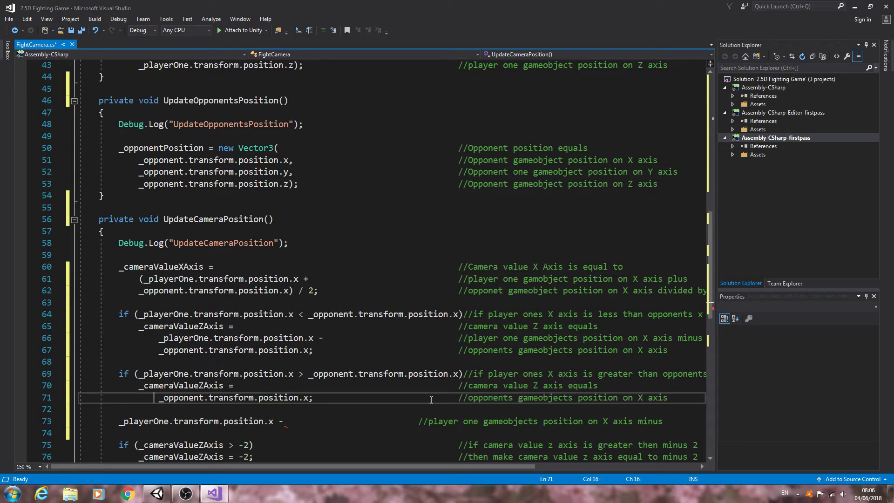
{"action": "left_click", "coordinate": [676, 399]}
{"action": "type", "text": "minus"}
{"action": "left_click", "coordinate": [313, 397]}
{"action": "key", "text": "BackSpace"}
{"action": "type", "text": "-"}
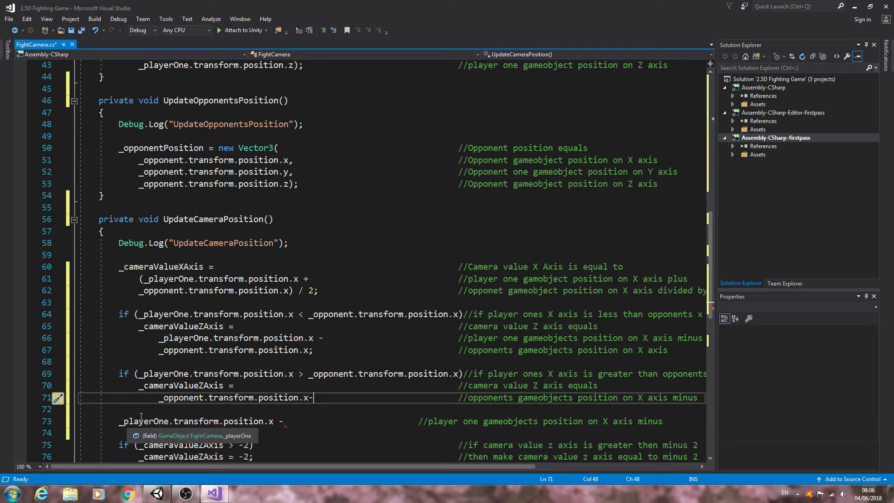
{"action": "left_click", "coordinate": [147, 413]}
{"action": "key", "text": "shift+Down"}
{"action": "key", "text": "Delete"}
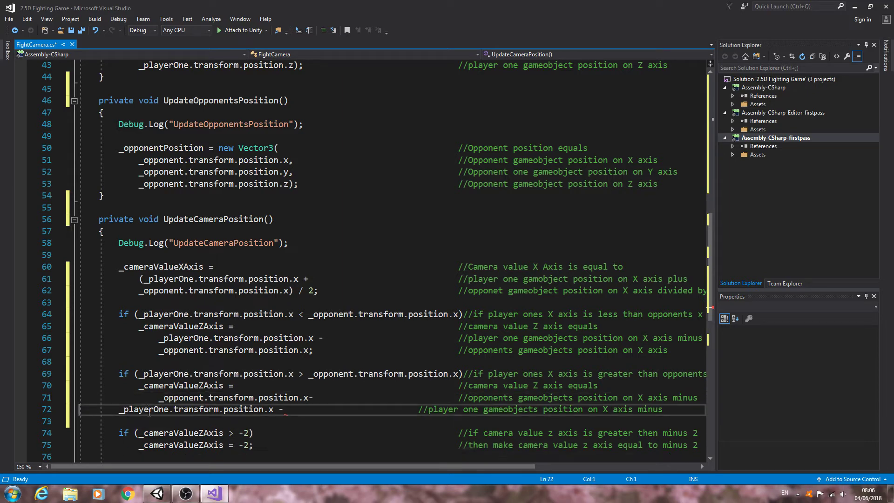
{"action": "left_click", "coordinate": [310, 397]}
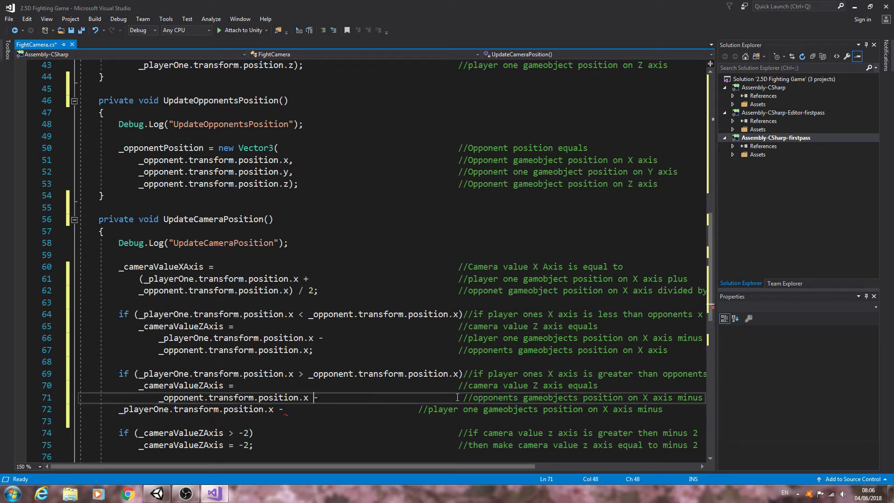
{"action": "left_click", "coordinate": [465, 397]}
{"action": "key", "text": "BackSpace"}
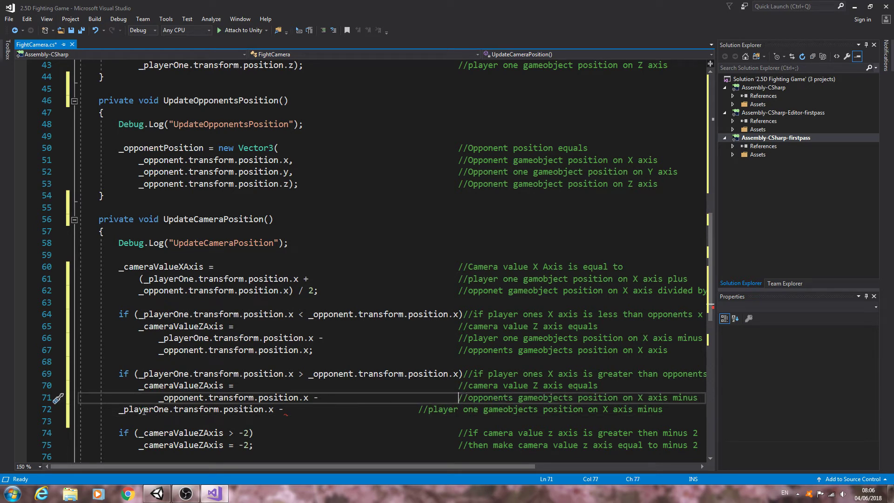
{"action": "left_click", "coordinate": [120, 409]}
{"action": "key", "text": "Tab"}
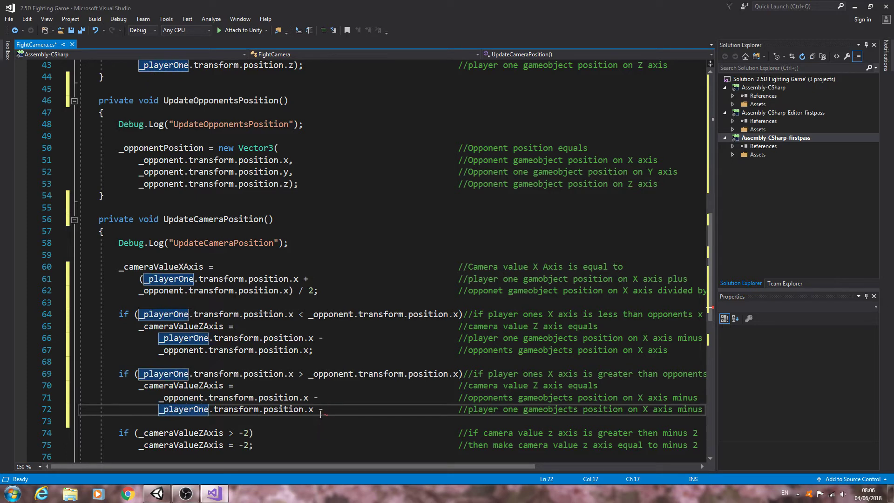
Step: Replace line 72's trailing minus with a semicolon and save all files
{"action": "double_click", "coordinate": [321, 409]}
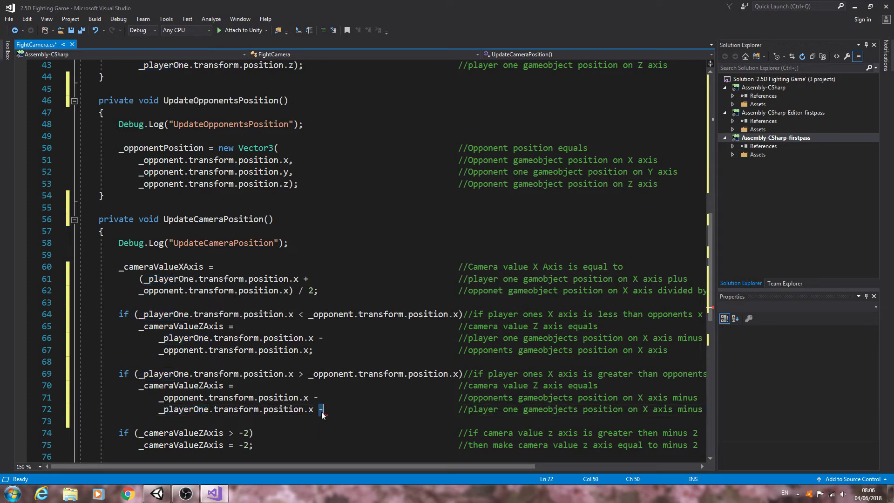
{"action": "key", "text": "BackSpace"}
{"action": "key", "text": "BackSpace"}
{"action": "type", "text": ";"}
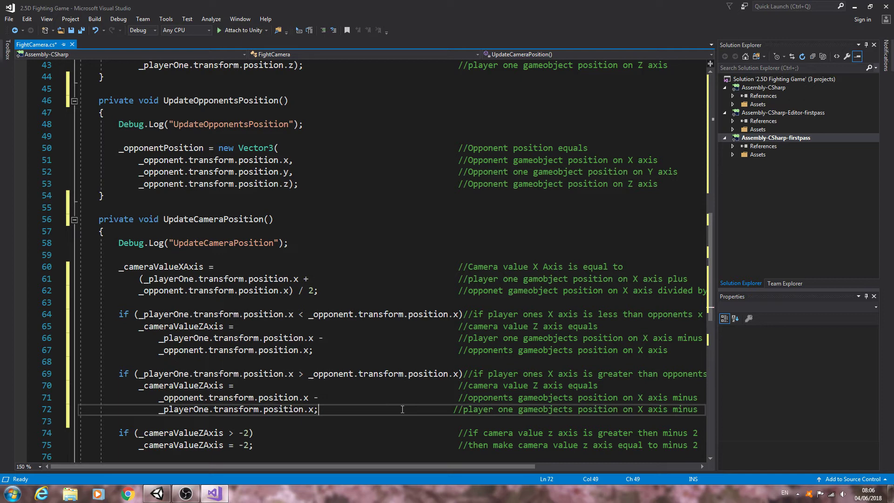
{"action": "left_click", "coordinate": [453, 410]}
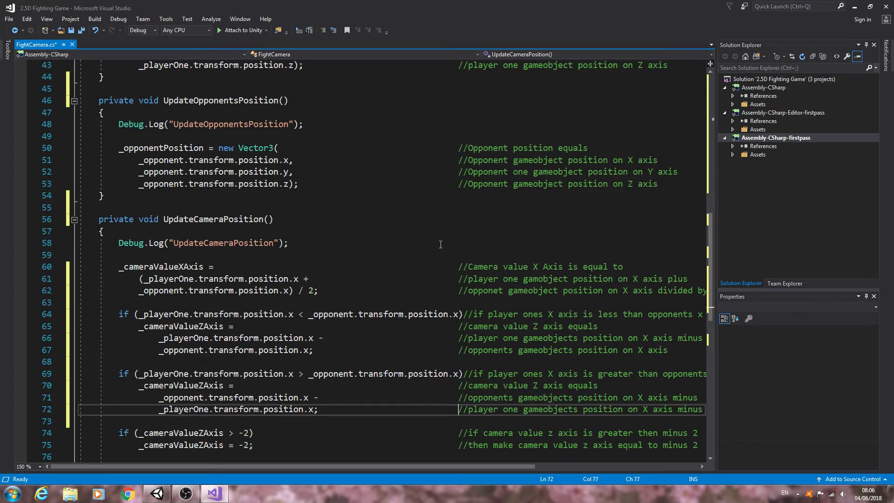
{"action": "left_click", "coordinate": [9, 19]}
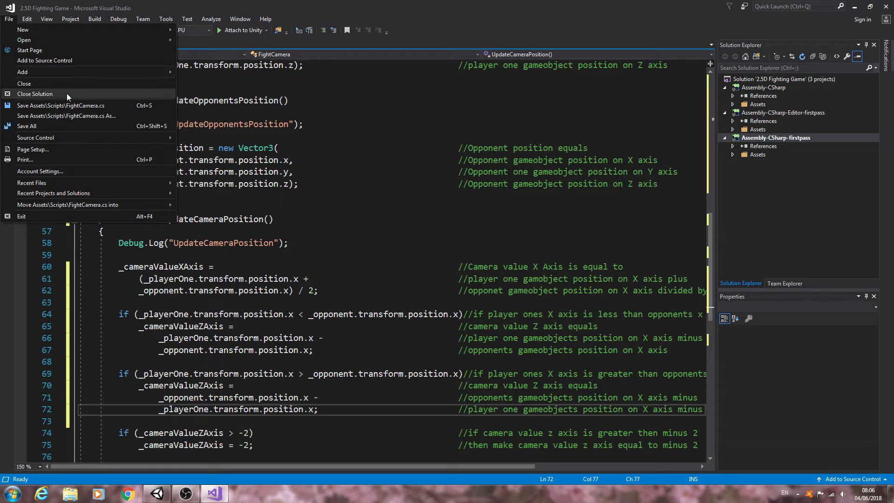
{"action": "left_click", "coordinate": [62, 127]}
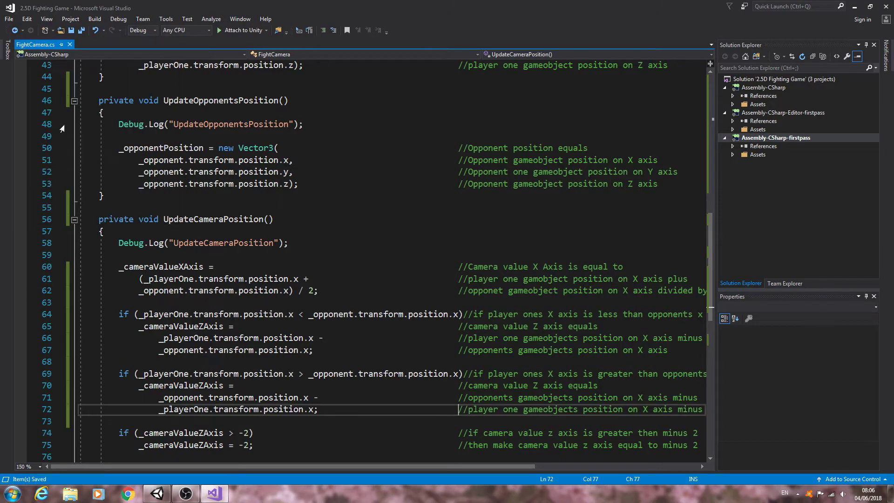
Step: From Unity's console, open the CS0618 DestroyObject warning at its line in ChooseCharacter.cs
{"action": "left_click", "coordinate": [854, 7]}
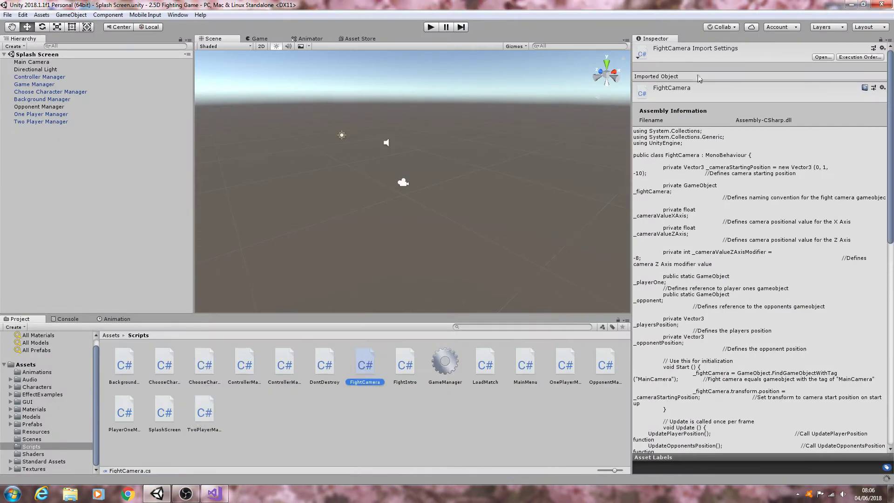
{"action": "left_click", "coordinate": [69, 321]}
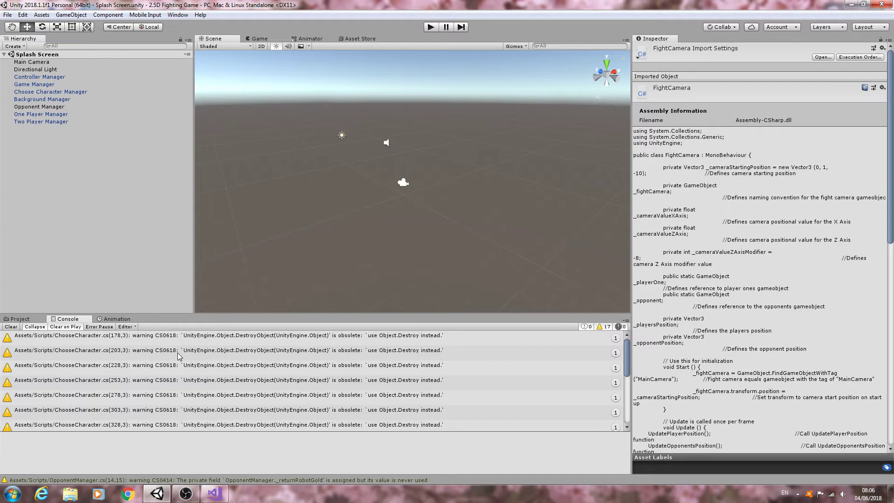
{"action": "double_click", "coordinate": [208, 342]}
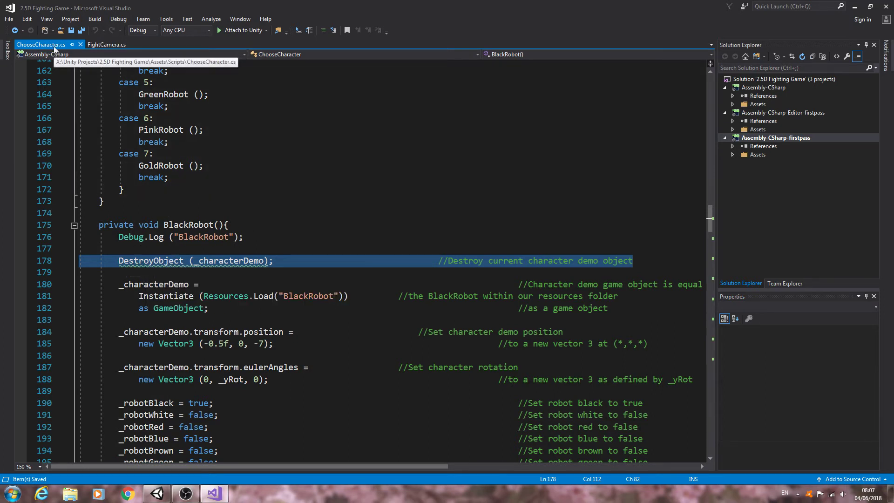
Step: Change DestroyObject on line 178 to Object.Destroy using IntelliSense completions
{"action": "double_click", "coordinate": [138, 264]}
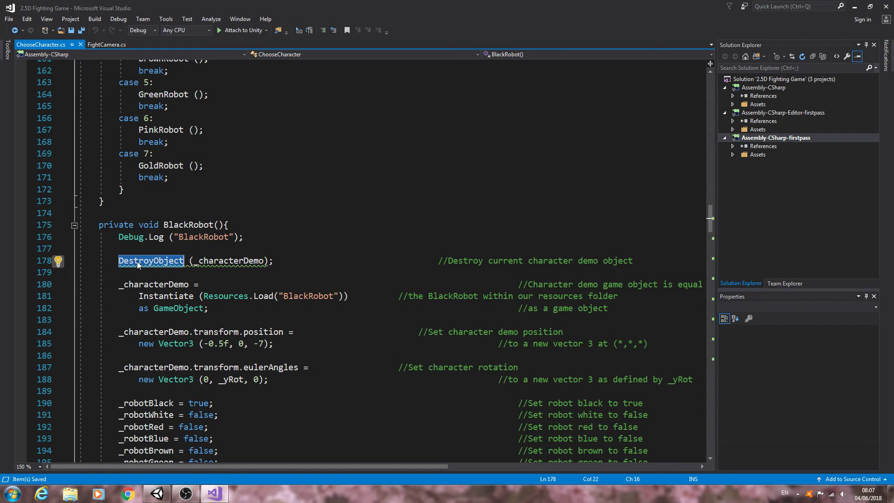
{"action": "type", "text": "Obj"}
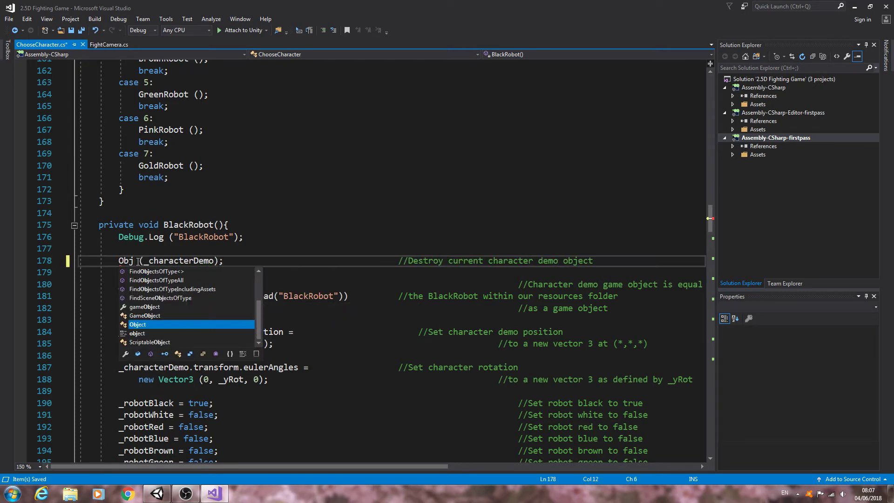
{"action": "key", "text": "Tab"}
{"action": "type", "text": ".D"}
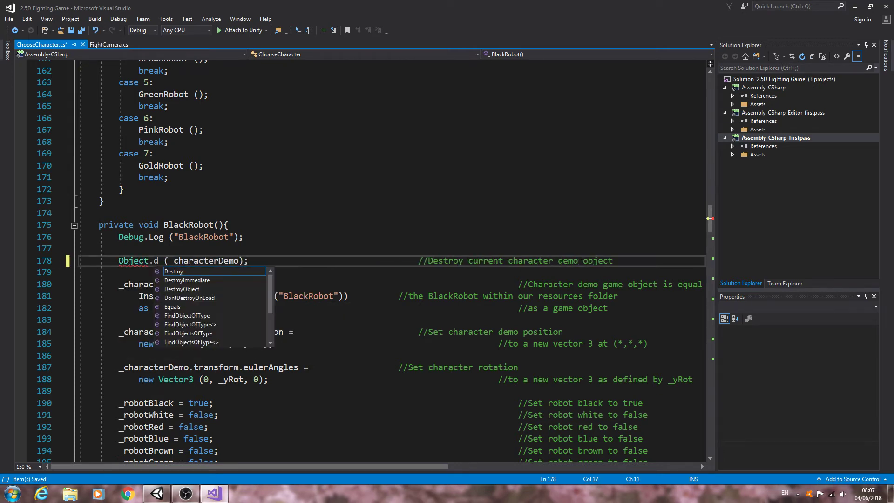
{"action": "key", "text": "Tab"}
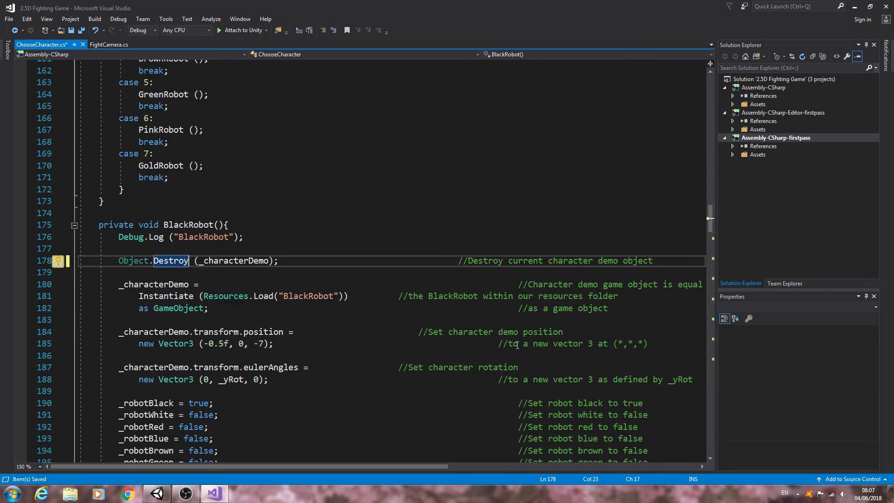
{"action": "scroll", "coordinate": [508, 301], "scroll_direction": "down", "scroll_amount": 3}
{"action": "scroll", "coordinate": [509, 301], "scroll_direction": "down", "scroll_amount": 5}
{"action": "scroll", "coordinate": [508, 300], "scroll_direction": "down", "scroll_amount": 6}
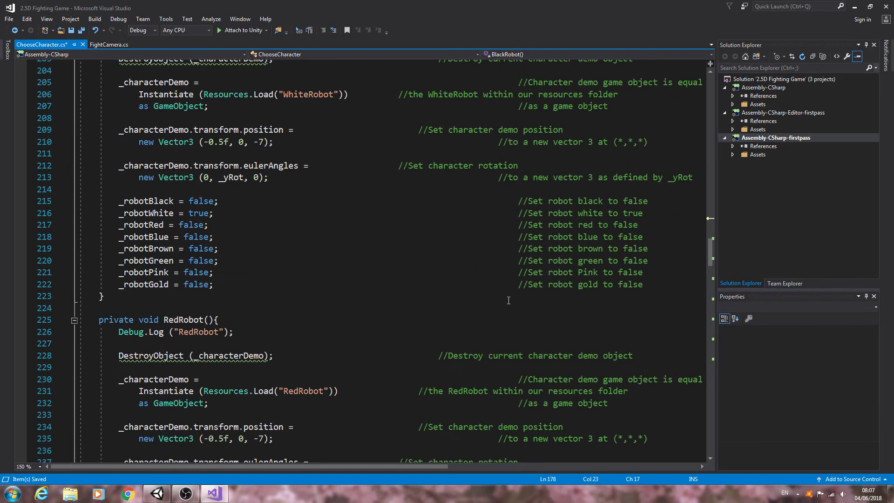
{"action": "scroll", "coordinate": [508, 301], "scroll_direction": "up", "scroll_amount": 7}
{"action": "scroll", "coordinate": [508, 300], "scroll_direction": "up", "scroll_amount": 8}
{"action": "scroll", "coordinate": [509, 300], "scroll_direction": "up", "scroll_amount": 6}
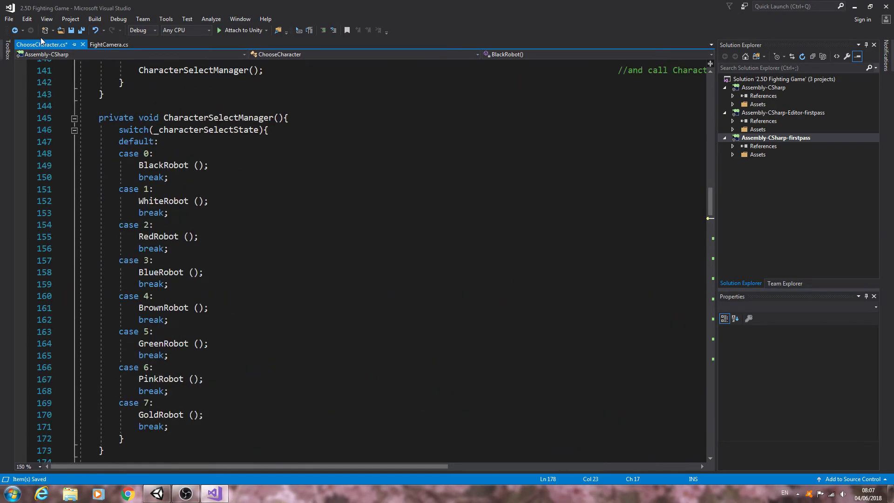
{"action": "left_click", "coordinate": [9, 18]}
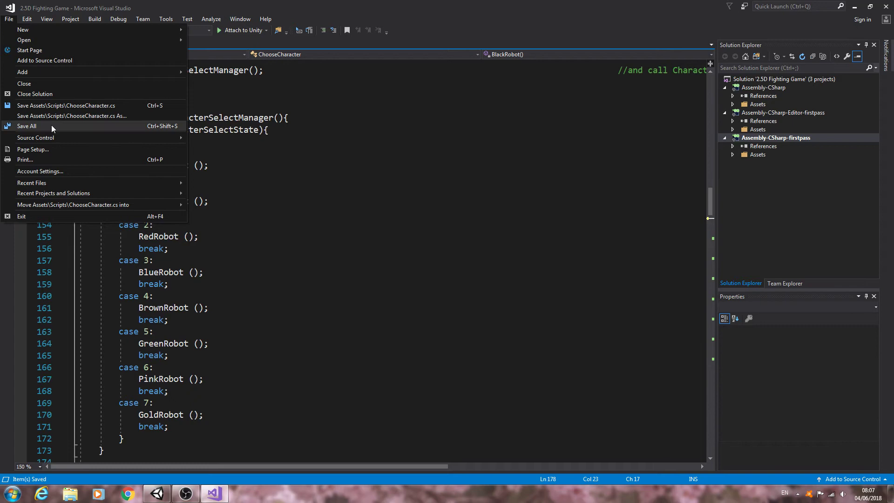
Step: Save all files and copy Object.Destroy from line 178
{"action": "left_click", "coordinate": [99, 129]}
{"action": "scroll", "coordinate": [310, 274], "scroll_direction": "down", "scroll_amount": 5}
{"action": "scroll", "coordinate": [310, 274], "scroll_direction": "down", "scroll_amount": 3}
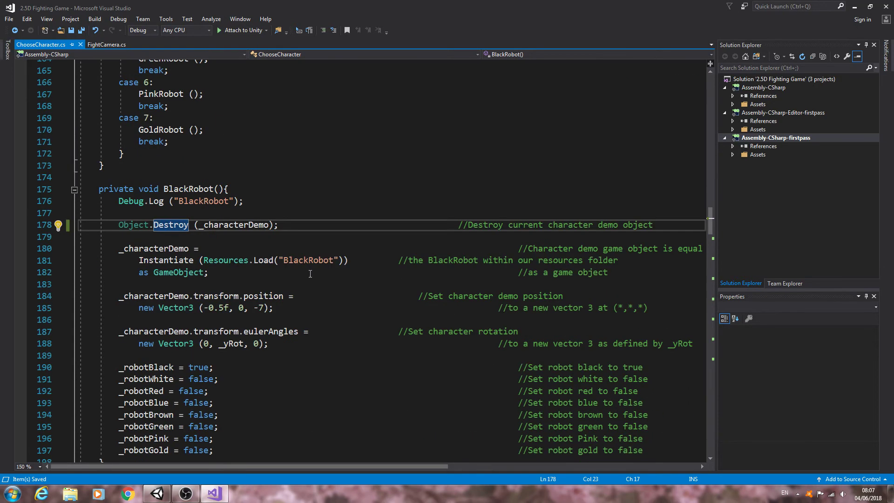
{"action": "left_click_drag", "start_coordinate": [114, 231], "coordinate": [179, 227]}
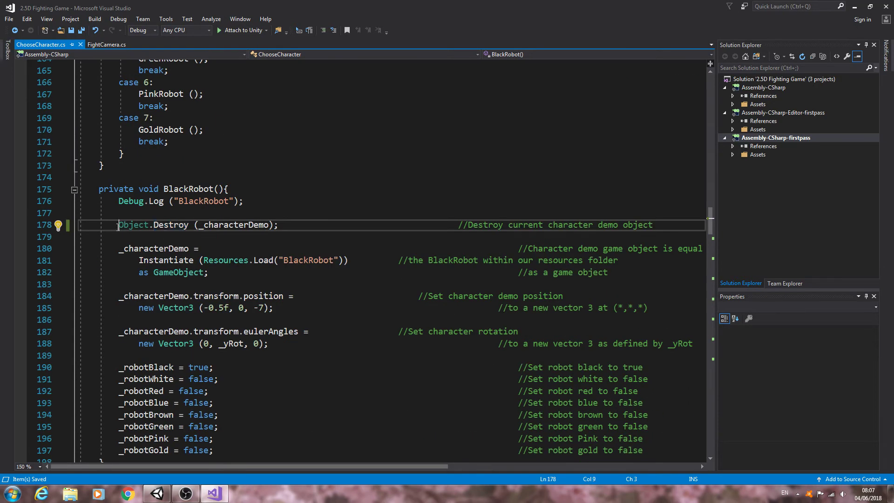
{"action": "right_click", "coordinate": [179, 227]}
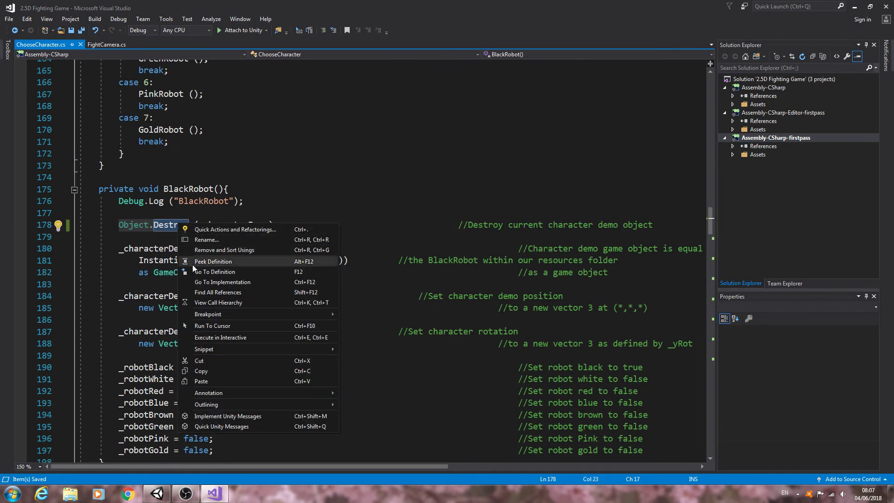
{"action": "left_click", "coordinate": [205, 372]}
Step: Paste Object.Destroy over DestroyObject in WhiteRobot, RedRobot and BlueRobot (lines 203, 228, 253)
{"action": "scroll", "coordinate": [209, 368], "scroll_direction": "down", "scroll_amount": 7}
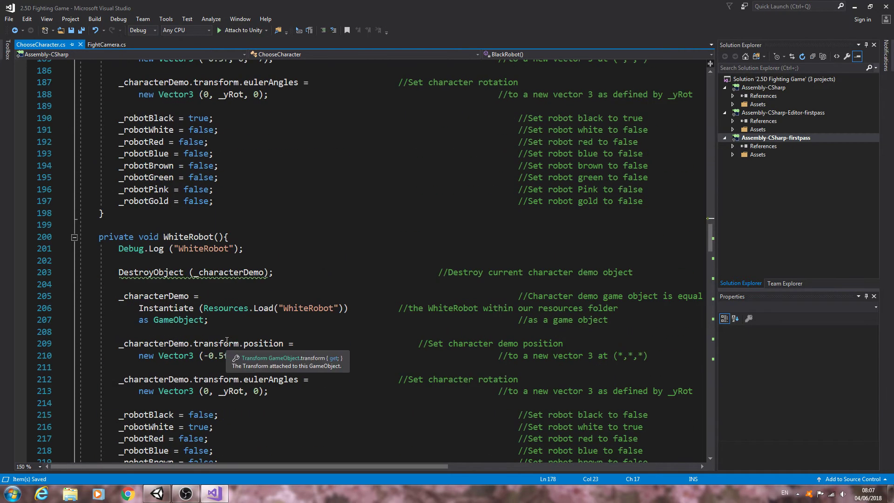
{"action": "double_click", "coordinate": [156, 273]}
{"action": "right_click", "coordinate": [156, 273]}
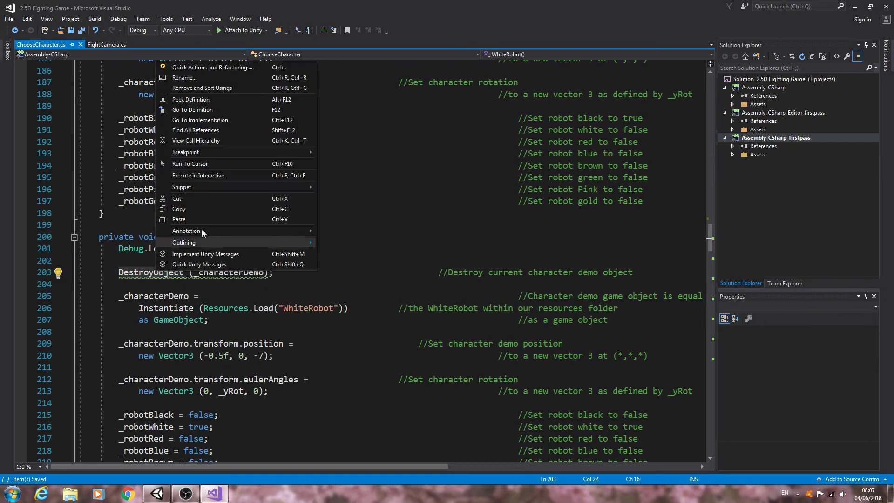
{"action": "left_click", "coordinate": [207, 219]}
{"action": "scroll", "coordinate": [225, 300], "scroll_direction": "down", "scroll_amount": 5}
{"action": "scroll", "coordinate": [225, 300], "scroll_direction": "down", "scroll_amount": 4}
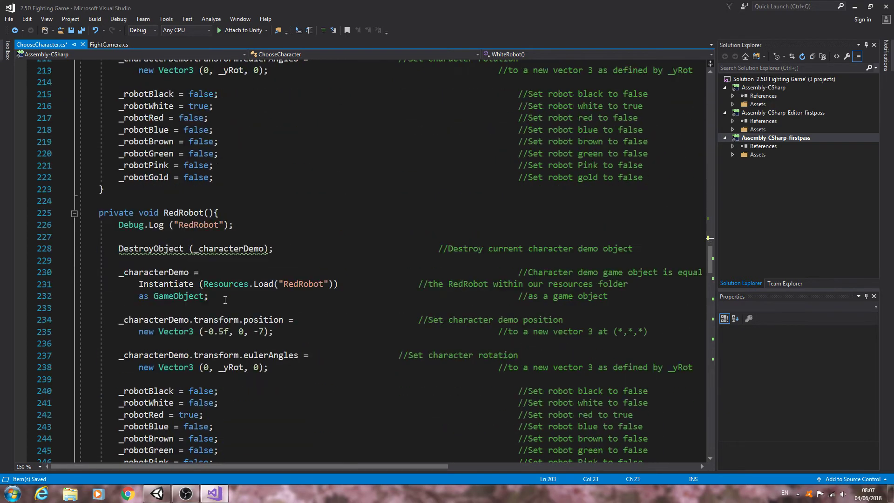
{"action": "double_click", "coordinate": [176, 250]}
{"action": "right_click", "coordinate": [168, 251]}
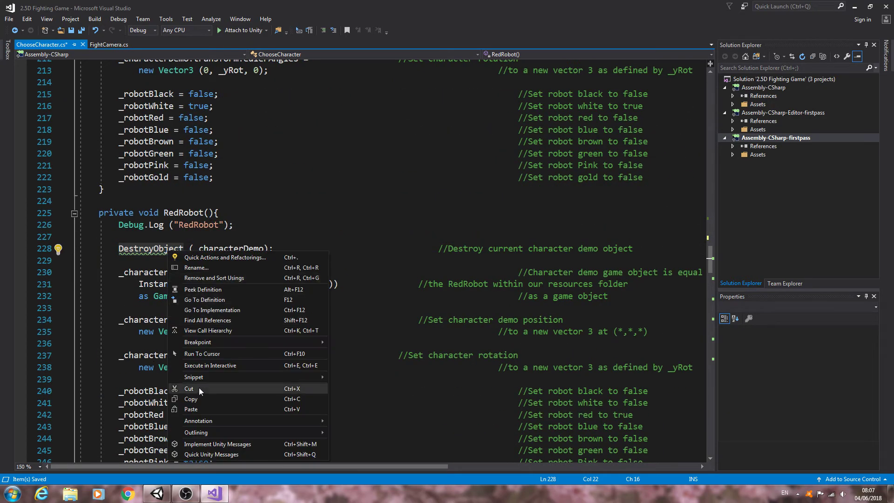
{"action": "left_click", "coordinate": [195, 409]}
{"action": "scroll", "coordinate": [225, 353], "scroll_direction": "down", "scroll_amount": 6}
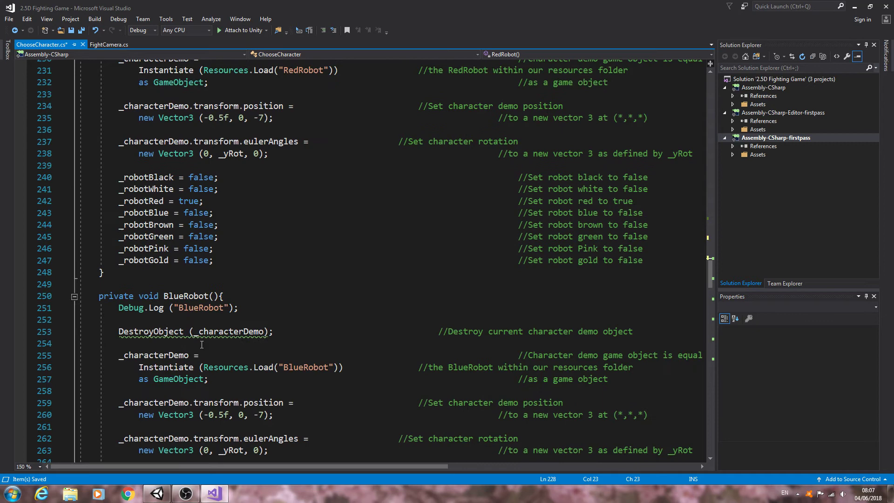
{"action": "double_click", "coordinate": [168, 331]}
{"action": "right_click", "coordinate": [171, 333]}
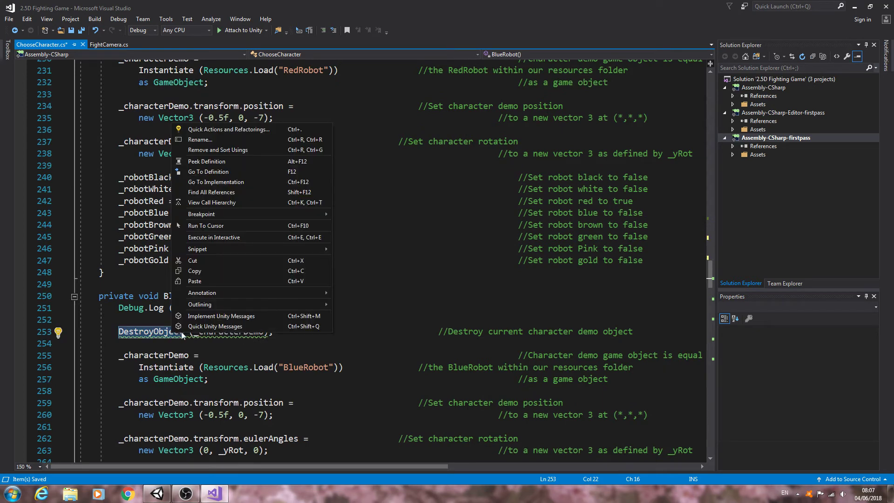
{"action": "left_click", "coordinate": [216, 282]}
Step: Paste Object.Destroy over DestroyObject in BrownRobot and GreenRobot (lines 278, 303)
{"action": "scroll", "coordinate": [187, 298], "scroll_direction": "down", "scroll_amount": 6}
{"action": "scroll", "coordinate": [177, 302], "scroll_direction": "down", "scroll_amount": 3}
{"action": "left_click", "coordinate": [159, 308]}
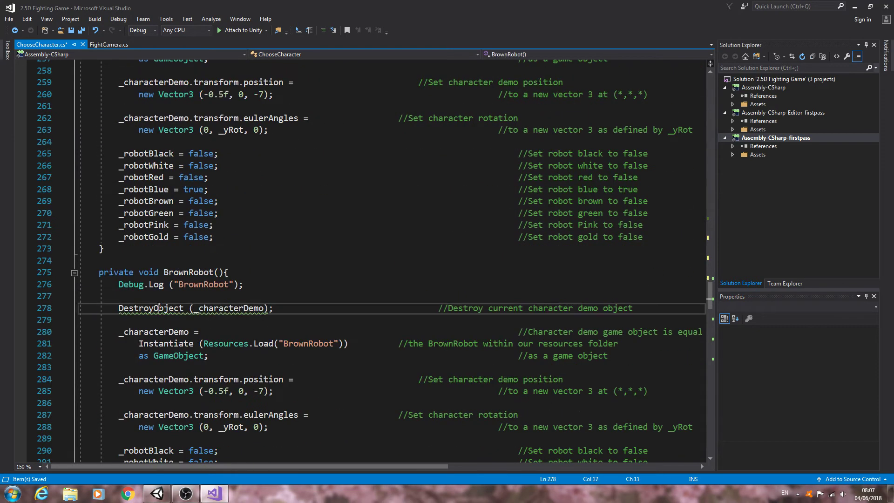
{"action": "double_click", "coordinate": [159, 308]}
{"action": "right_click", "coordinate": [160, 308]}
{"action": "left_click", "coordinate": [210, 257]}
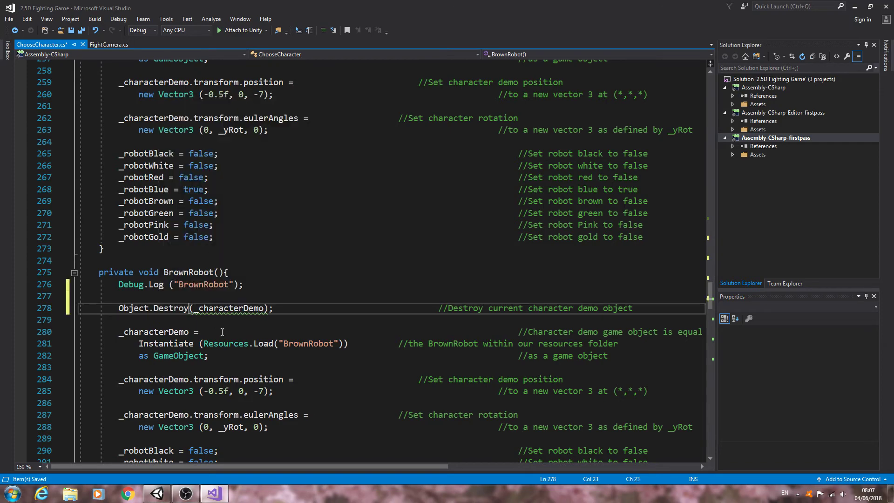
{"action": "scroll", "coordinate": [222, 331], "scroll_direction": "down", "scroll_amount": 5}
{"action": "scroll", "coordinate": [225, 335], "scroll_direction": "down", "scroll_amount": 3}
{"action": "double_click", "coordinate": [174, 323]}
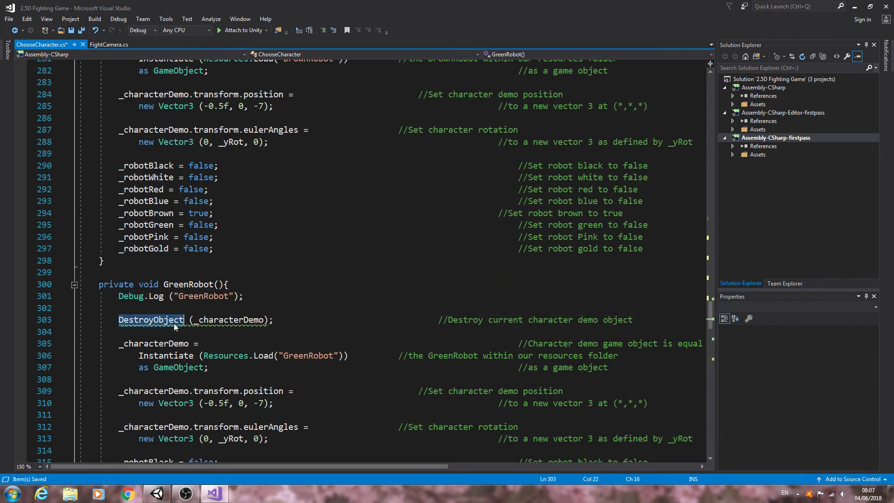
{"action": "right_click", "coordinate": [174, 323]}
{"action": "left_click", "coordinate": [232, 272]}
Step: Paste Object.Destroy over DestroyObject in PinkRobot and GoldRobot (lines 328, 353)
{"action": "scroll", "coordinate": [239, 321], "scroll_direction": "down", "scroll_amount": 1}
{"action": "scroll", "coordinate": [239, 321], "scroll_direction": "down", "scroll_amount": 5}
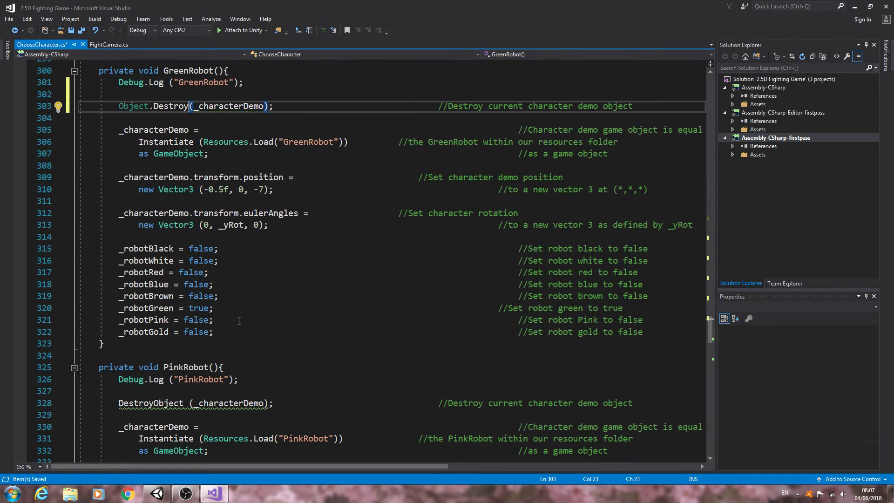
{"action": "scroll", "coordinate": [239, 321], "scroll_direction": "down", "scroll_amount": 3}
{"action": "double_click", "coordinate": [164, 296]}
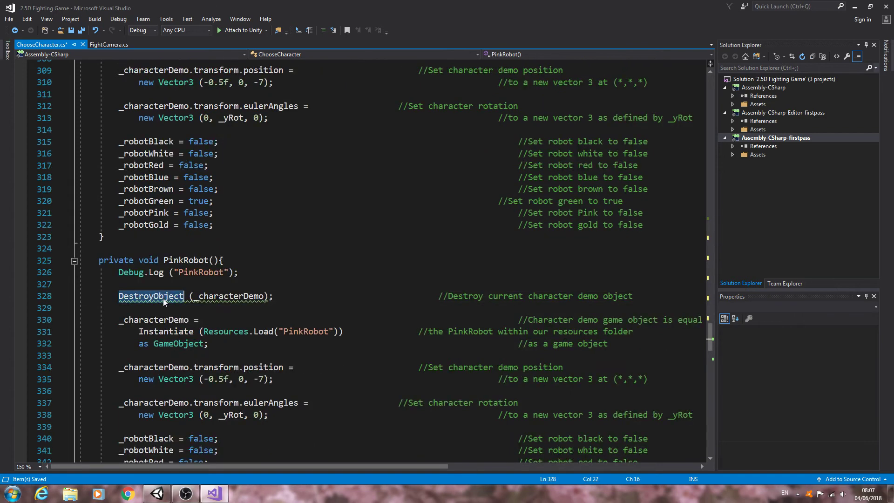
{"action": "right_click", "coordinate": [163, 296]}
{"action": "left_click", "coordinate": [187, 245]}
{"action": "scroll", "coordinate": [222, 343], "scroll_direction": "down", "scroll_amount": 3}
{"action": "scroll", "coordinate": [222, 343], "scroll_direction": "down", "scroll_amount": 2}
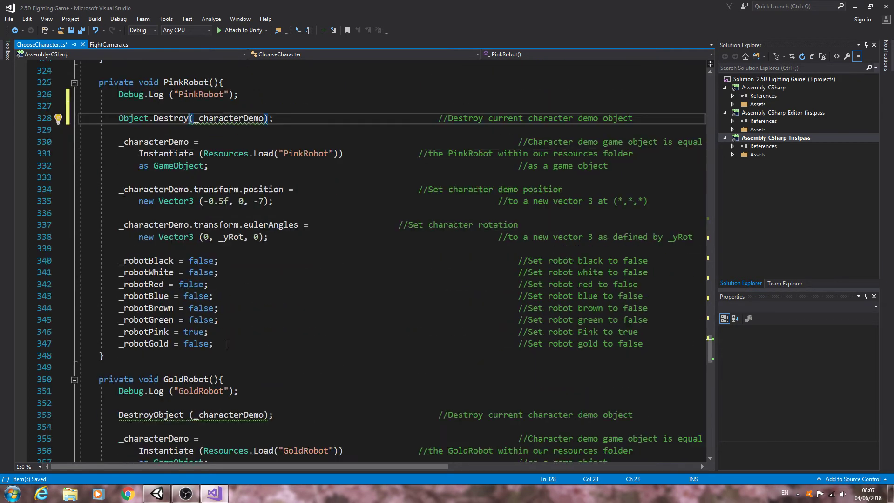
{"action": "scroll", "coordinate": [222, 344], "scroll_direction": "down", "scroll_amount": 2}
{"action": "double_click", "coordinate": [171, 348]}
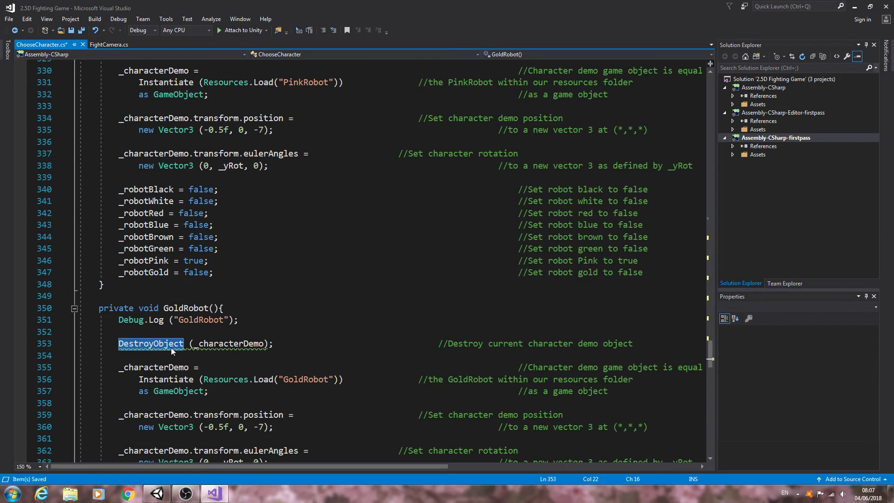
{"action": "right_click", "coordinate": [172, 348]}
{"action": "left_click", "coordinate": [219, 294]}
Step: Save ChooseCharacter.cs and minimize Visual Studio to return to Unity
{"action": "scroll", "coordinate": [235, 309], "scroll_direction": "down", "scroll_amount": 6}
{"action": "scroll", "coordinate": [234, 223], "scroll_direction": "down", "scroll_amount": 5}
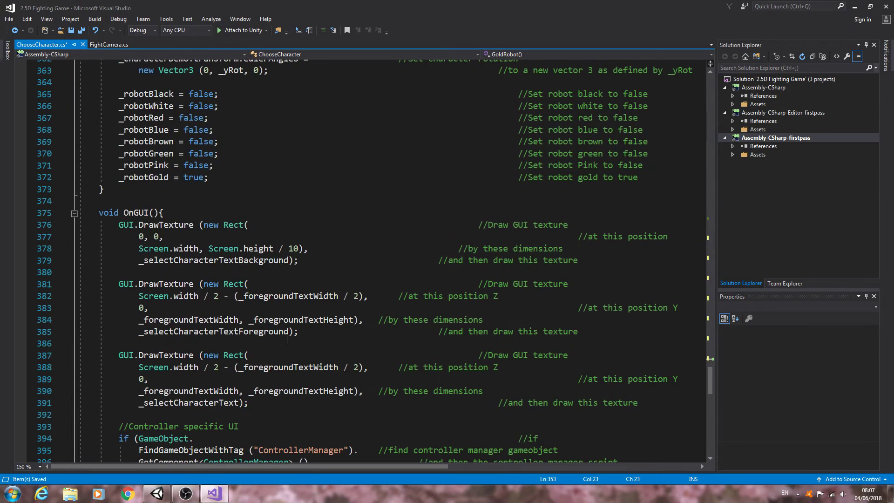
{"action": "scroll", "coordinate": [232, 136], "scroll_direction": "down", "scroll_amount": 4}
{"action": "left_click", "coordinate": [10, 19]}
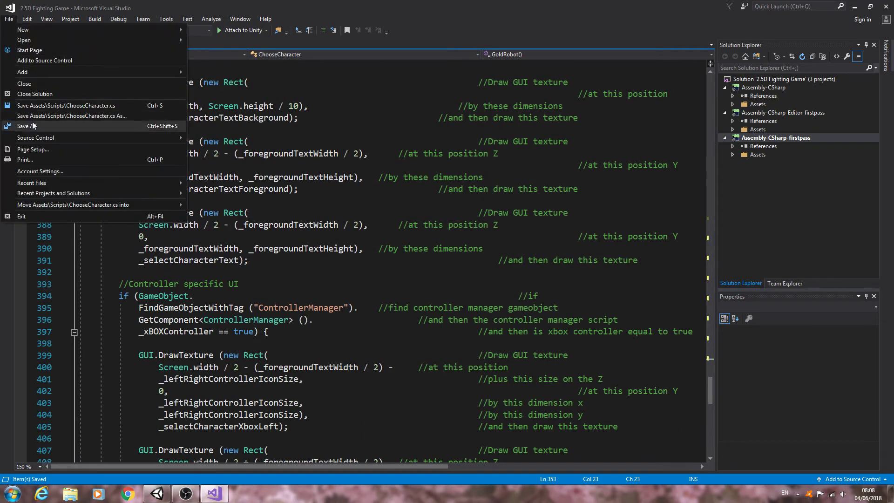
{"action": "left_click", "coordinate": [47, 122]}
{"action": "left_click", "coordinate": [854, 7]}
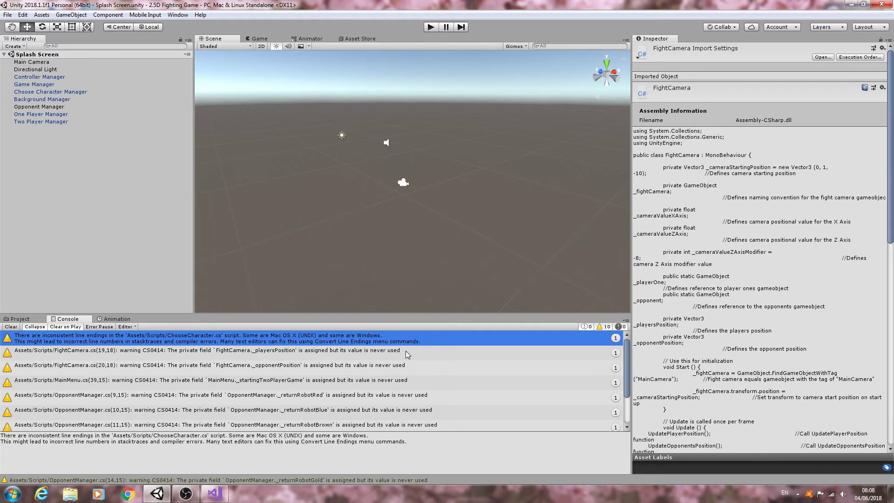
Step: Scroll the console, then switch to the Project view showing Assets > Scripts
{"action": "scroll", "coordinate": [406, 350], "scroll_direction": "down", "scroll_amount": 3}
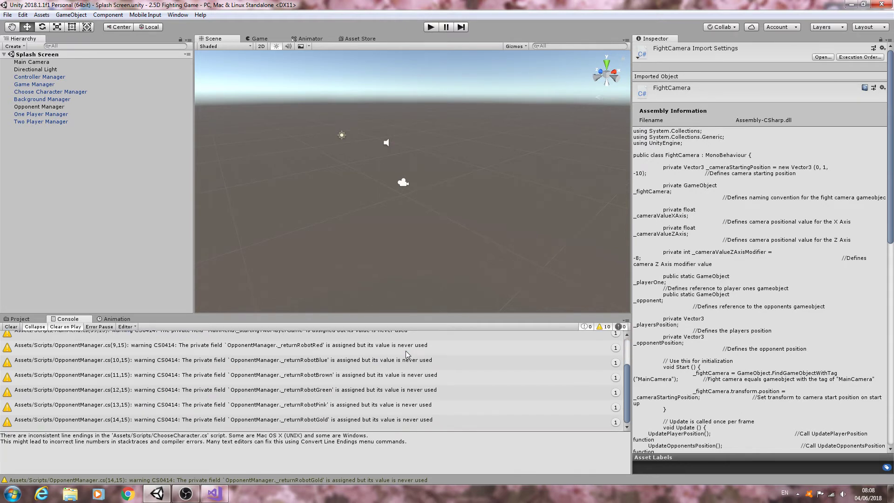
{"action": "scroll", "coordinate": [405, 351], "scroll_direction": "up", "scroll_amount": 3}
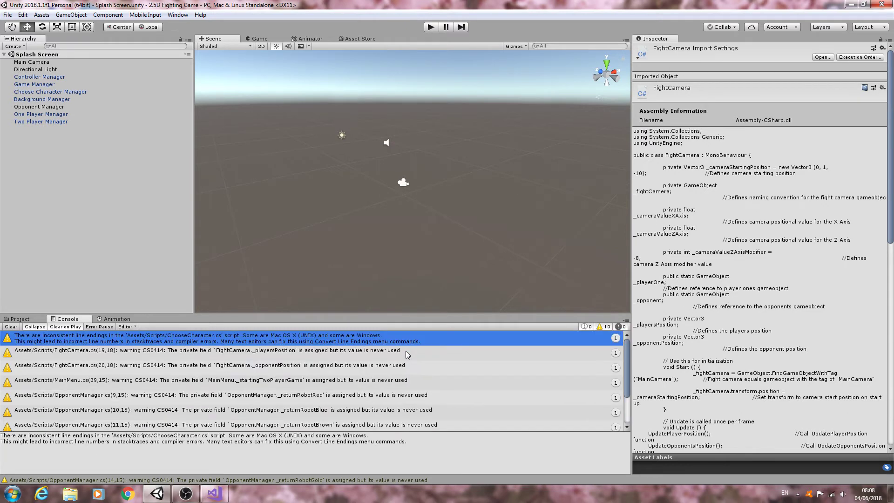
{"action": "left_click", "coordinate": [26, 320]}
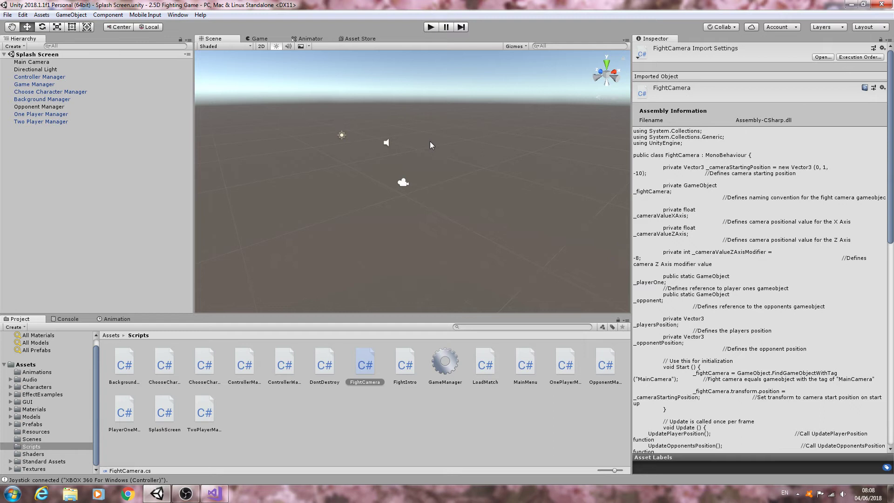
Step: Enter play mode, pick the red robot fighter, and walk it left in the arena
{"action": "left_click", "coordinate": [436, 29]}
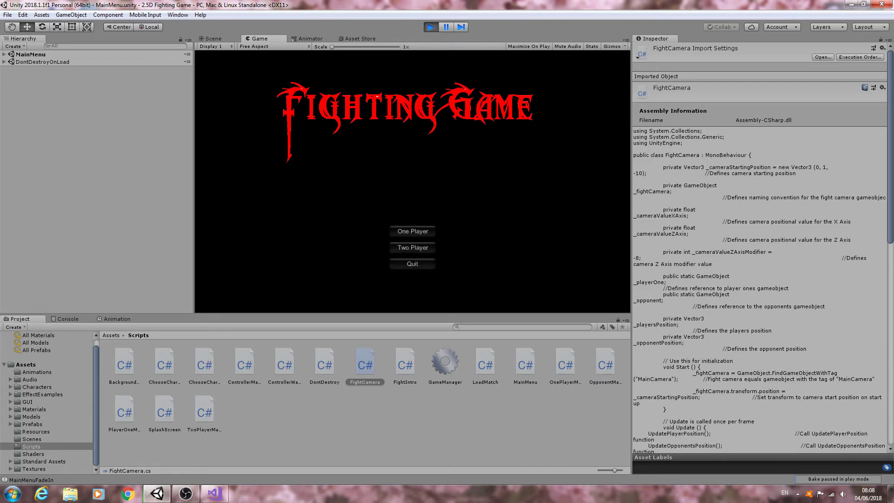
{"action": "key", "text": "Return"}
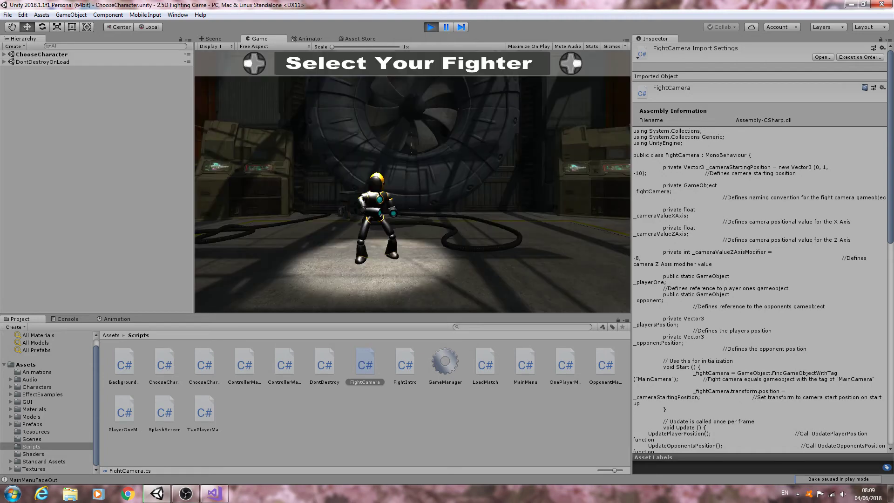
{"action": "key", "text": "Right"}
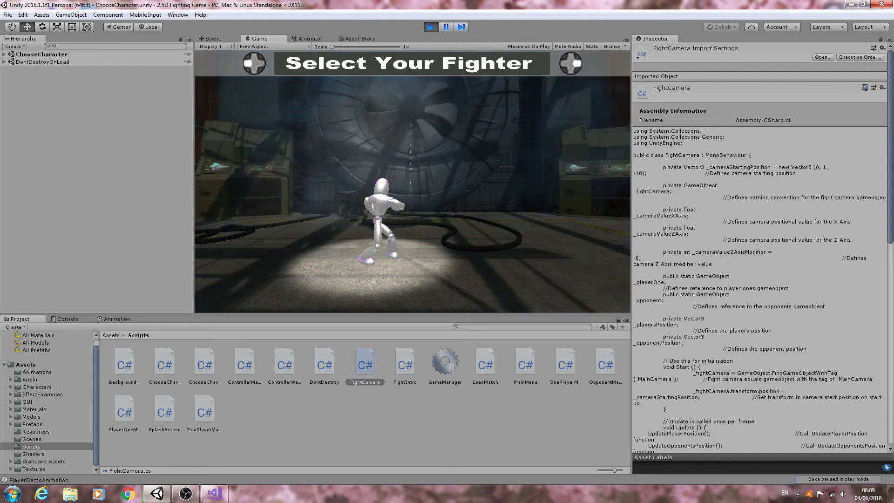
{"action": "key", "text": "Right"}
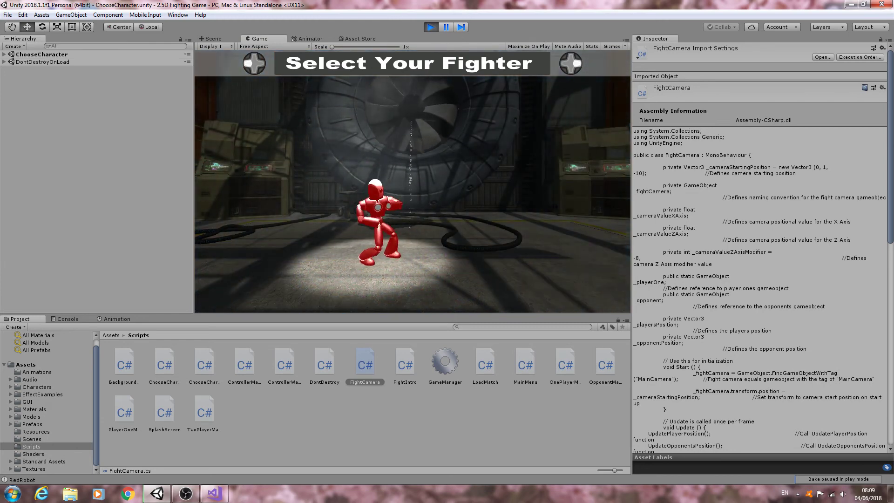
{"action": "key", "text": "Return"}
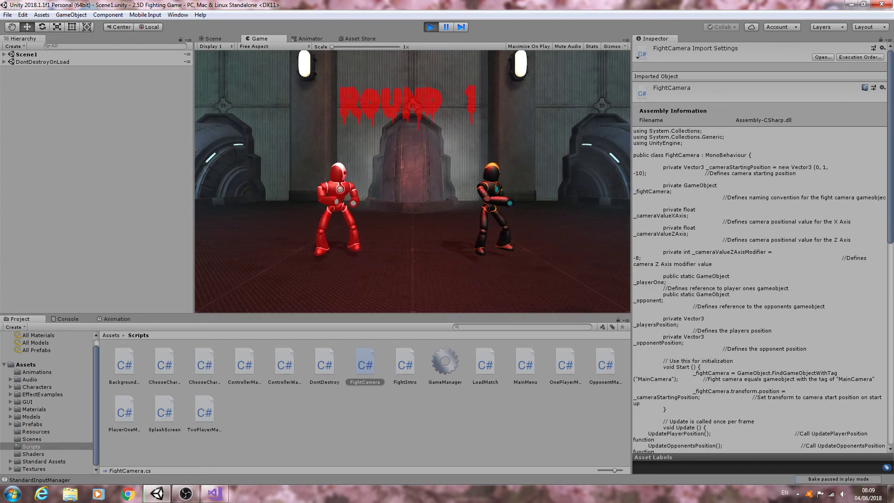
{"action": "key", "text": "Left"}
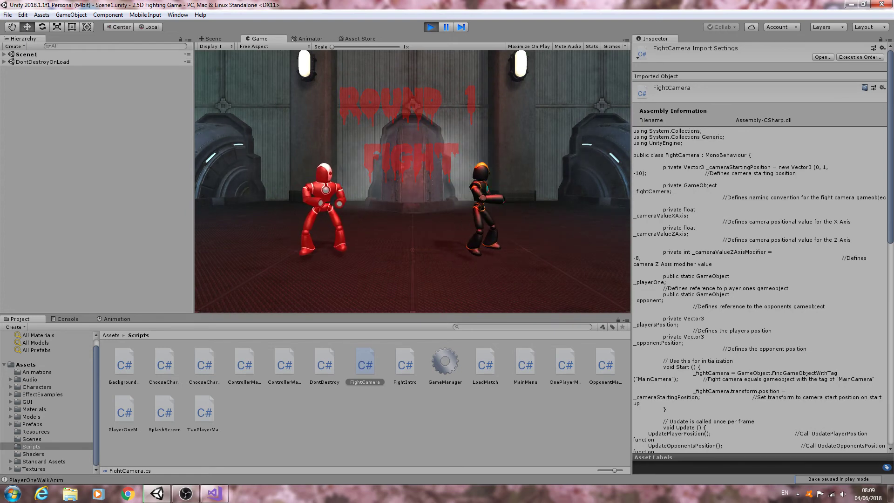
{"action": "key", "text": "Left"}
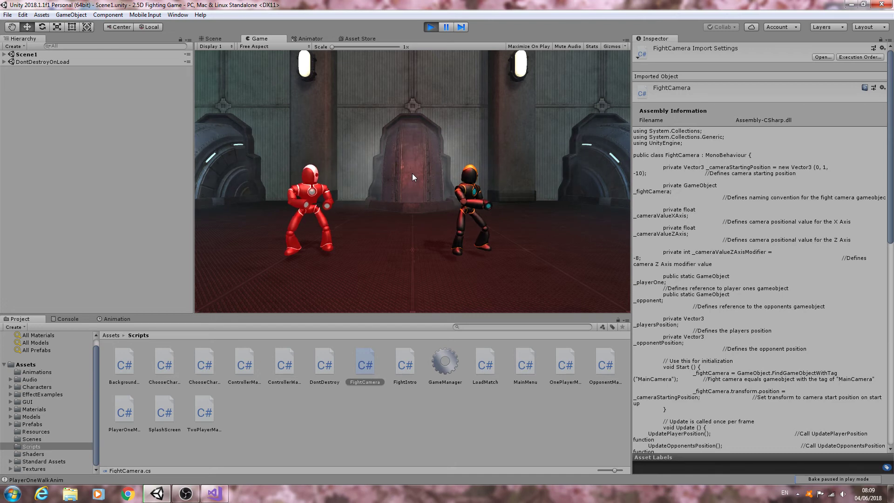
Step: Expand Scene1 and deactivate the first two BlackRobot(Clone) duplicates
{"action": "left_click", "coordinate": [4, 56]}
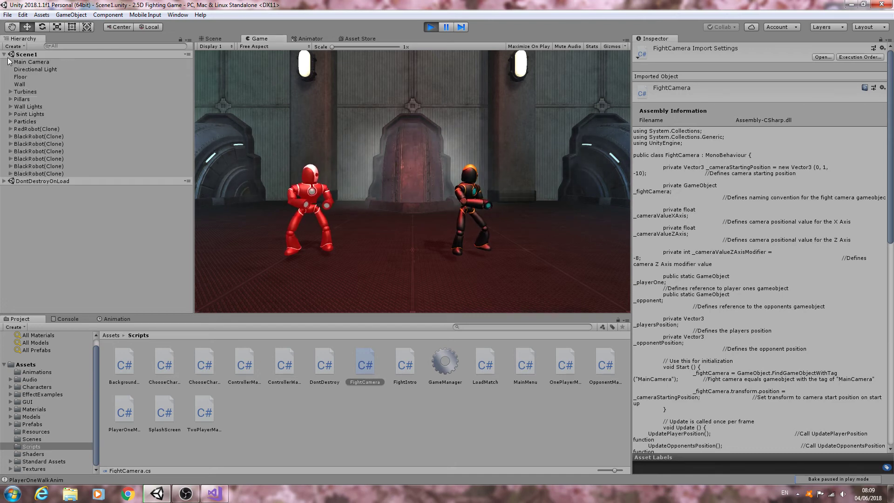
{"action": "left_click", "coordinate": [61, 136]}
{"action": "left_click", "coordinate": [57, 144]}
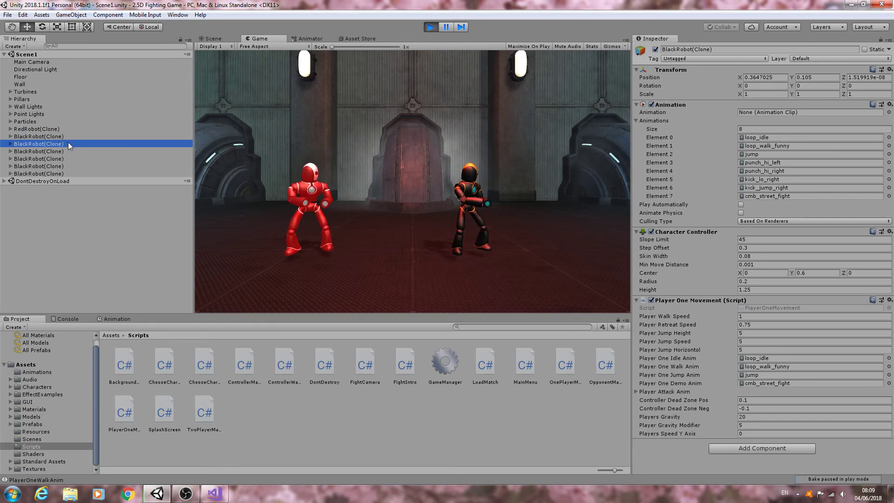
{"action": "left_click", "coordinate": [57, 137]}
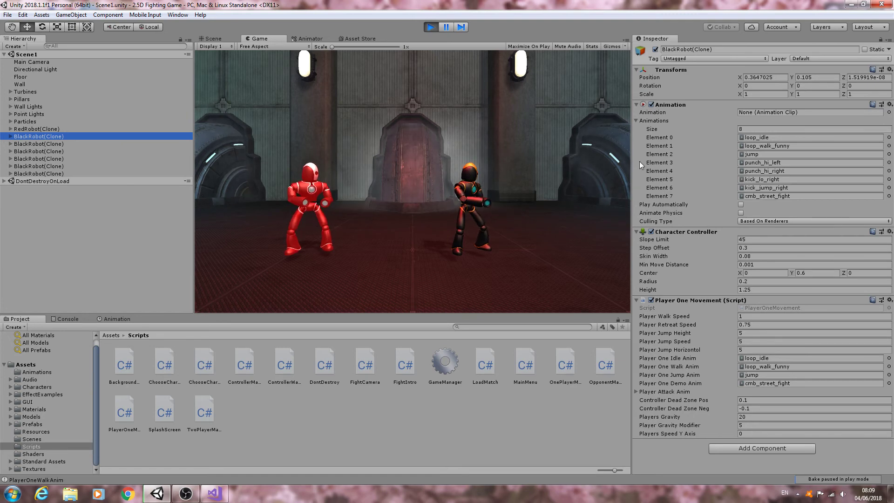
{"action": "left_click", "coordinate": [655, 49]}
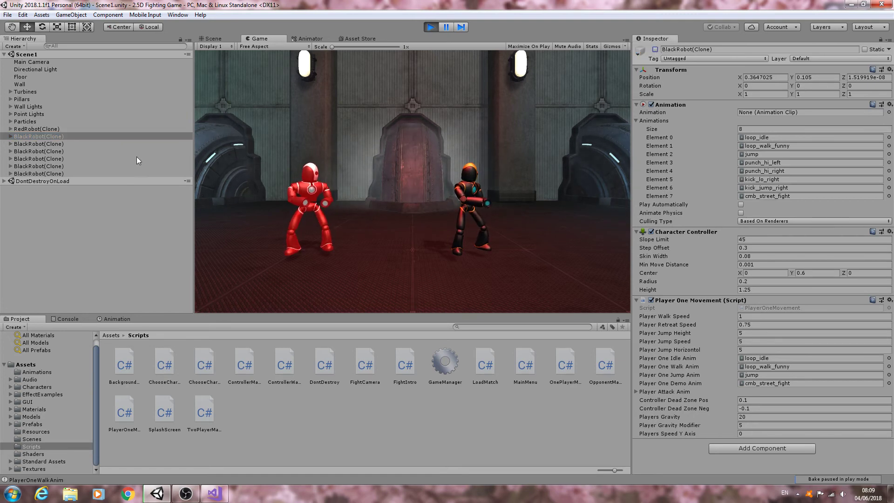
{"action": "left_click", "coordinate": [125, 144]}
{"action": "left_click", "coordinate": [655, 50]}
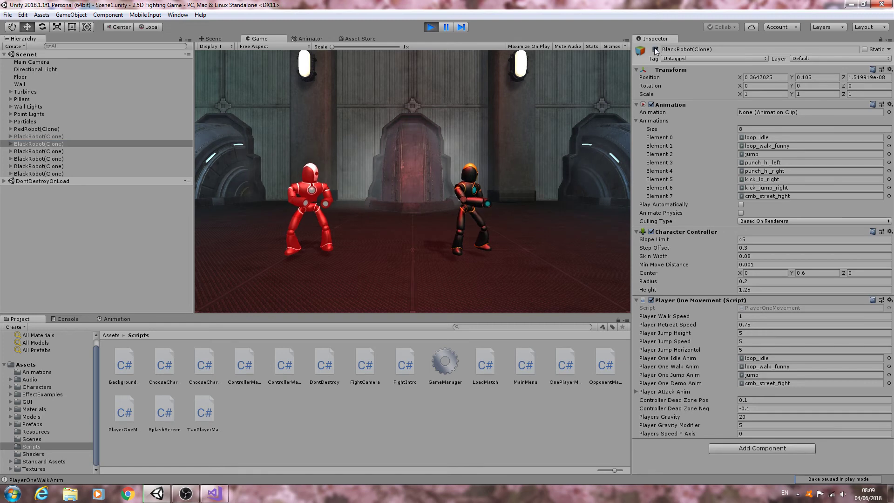
Step: Deactivate the third to fifth clones and disable the Player One Movement script
{"action": "left_click", "coordinate": [37, 151]}
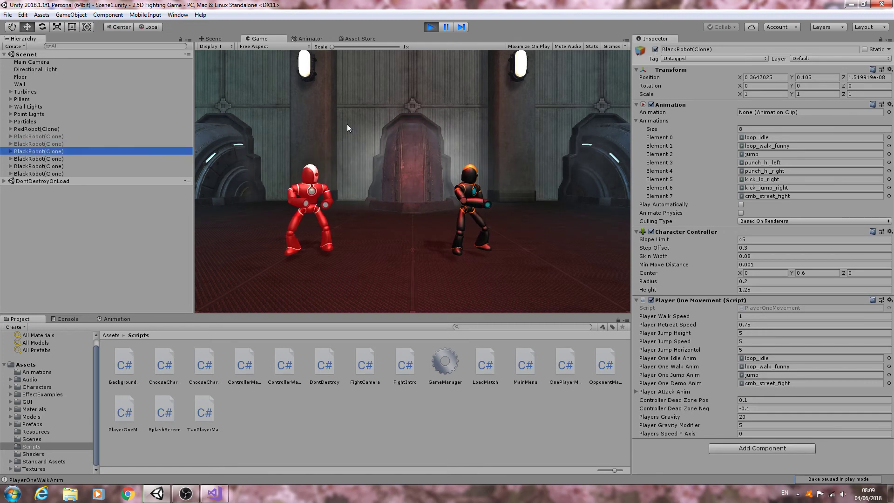
{"action": "left_click", "coordinate": [655, 50]}
{"action": "left_click", "coordinate": [94, 158]}
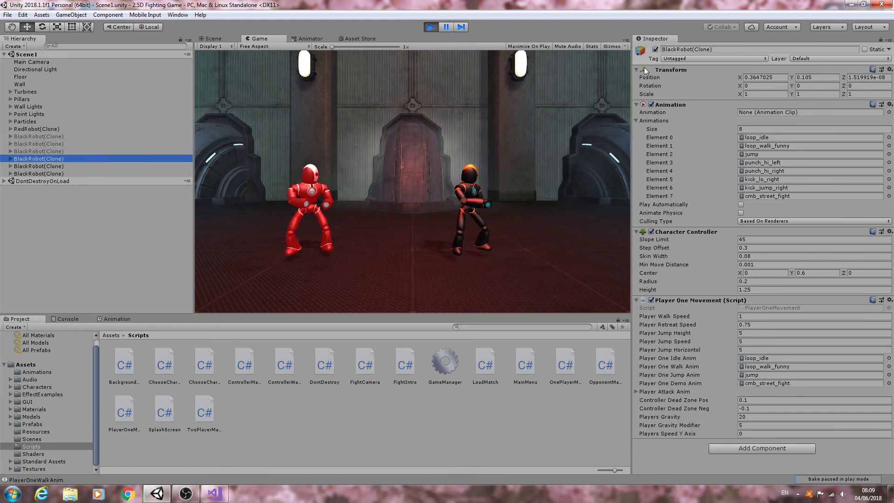
{"action": "left_click", "coordinate": [655, 50]}
{"action": "left_click", "coordinate": [83, 167]}
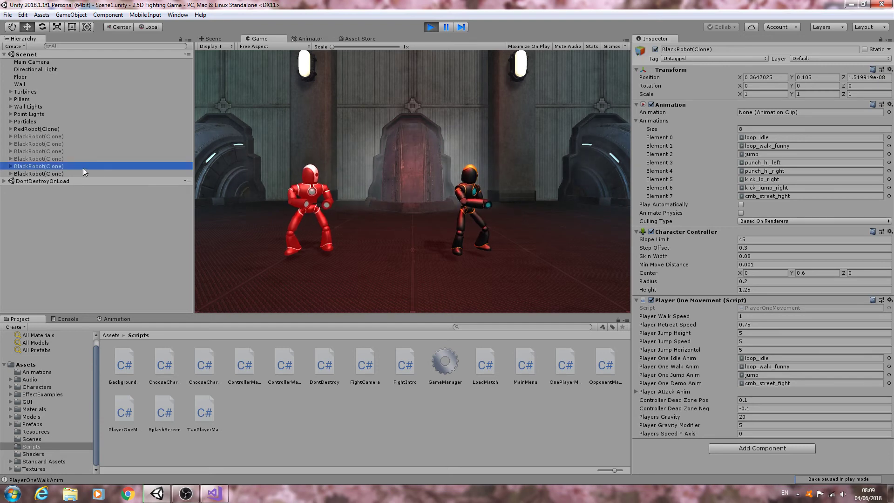
{"action": "left_click", "coordinate": [655, 49]}
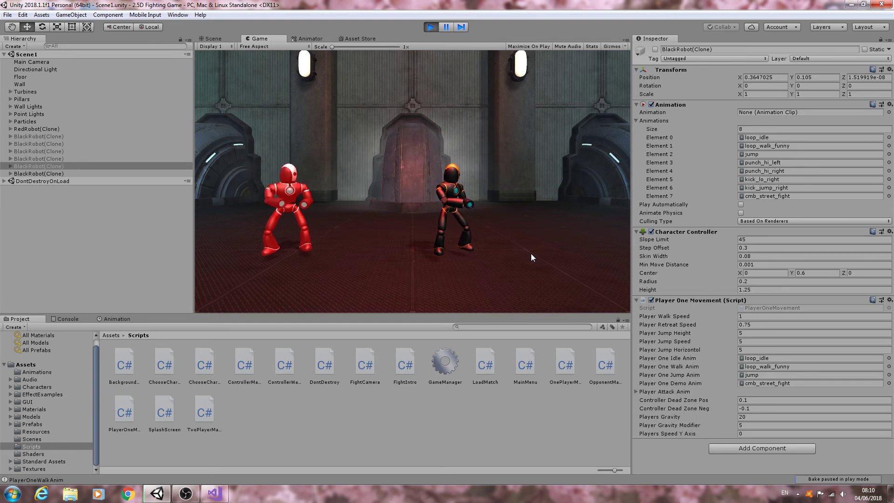
{"action": "left_click", "coordinate": [651, 300]}
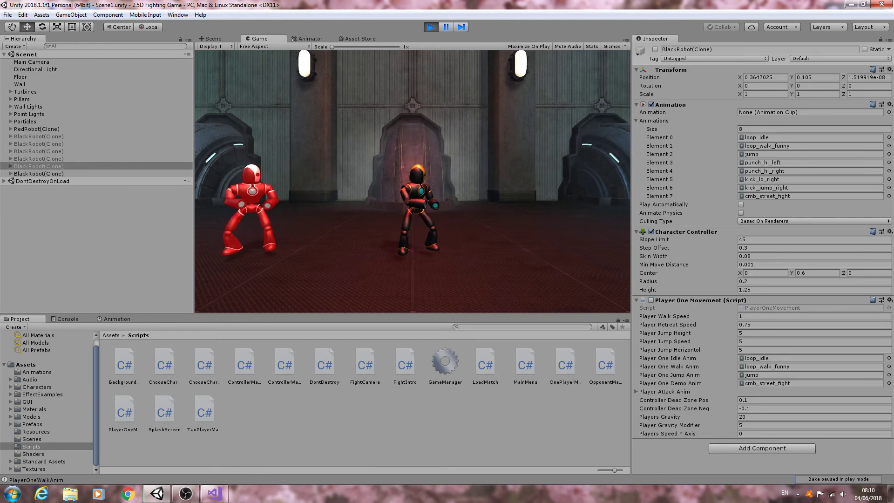
{"action": "left_click", "coordinate": [140, 173]}
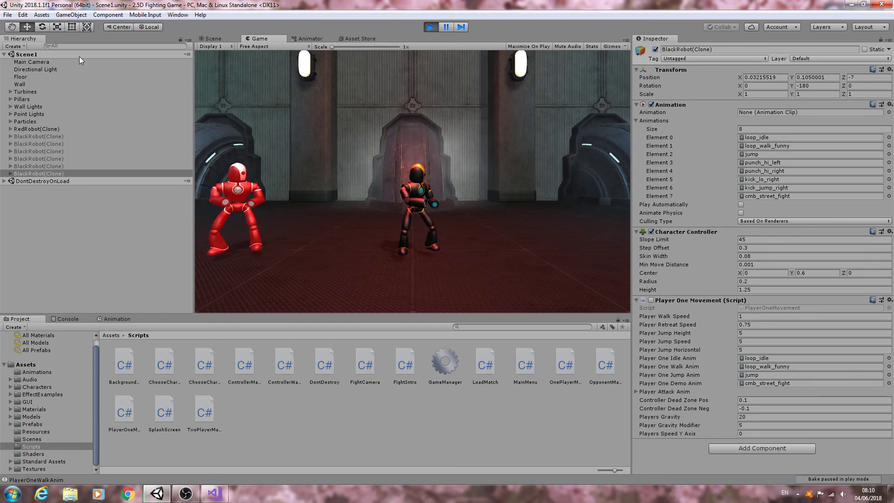
Step: Add the FightCamera script to the Main Camera
{"action": "left_click", "coordinate": [47, 62]}
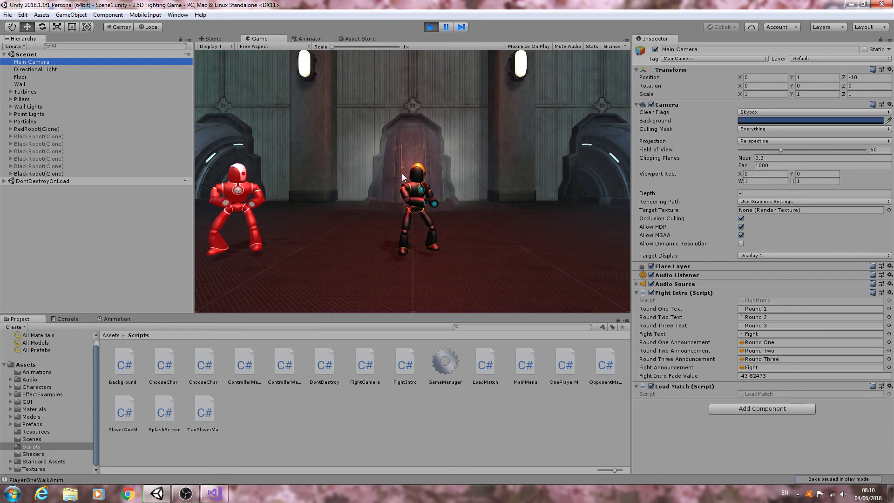
{"action": "left_click", "coordinate": [368, 370]}
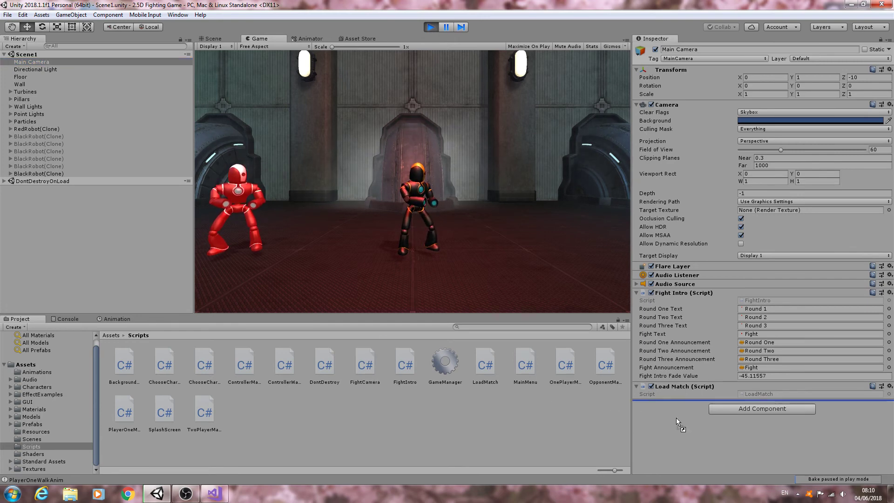
{"action": "left_click_drag", "start_coordinate": [369, 371], "coordinate": [676, 417]}
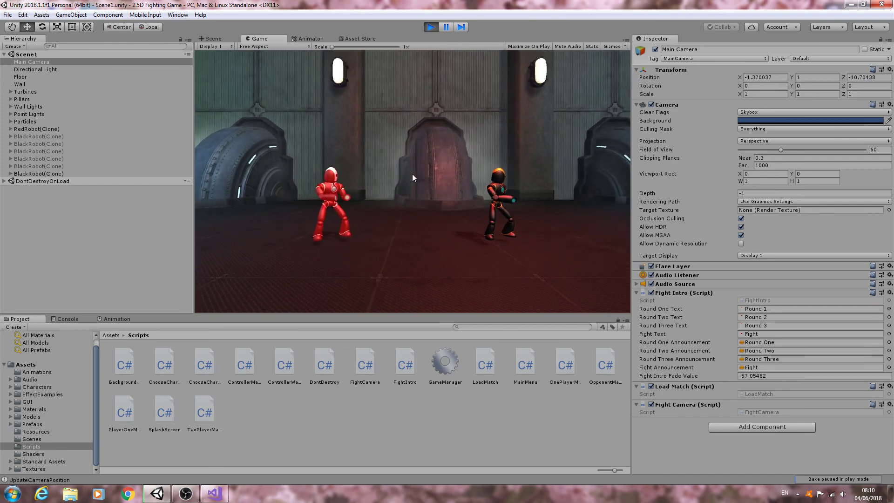
Step: Select the active BlackRobot(Clone), toggle its movement script, and walk it left to test the camera
{"action": "left_click", "coordinate": [127, 173]}
{"action": "left_click", "coordinate": [652, 302]}
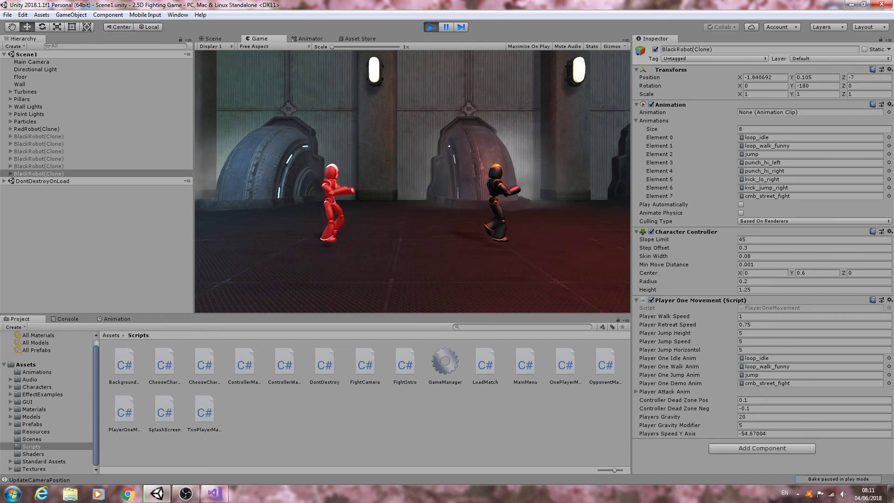
{"action": "key", "text": "Left"}
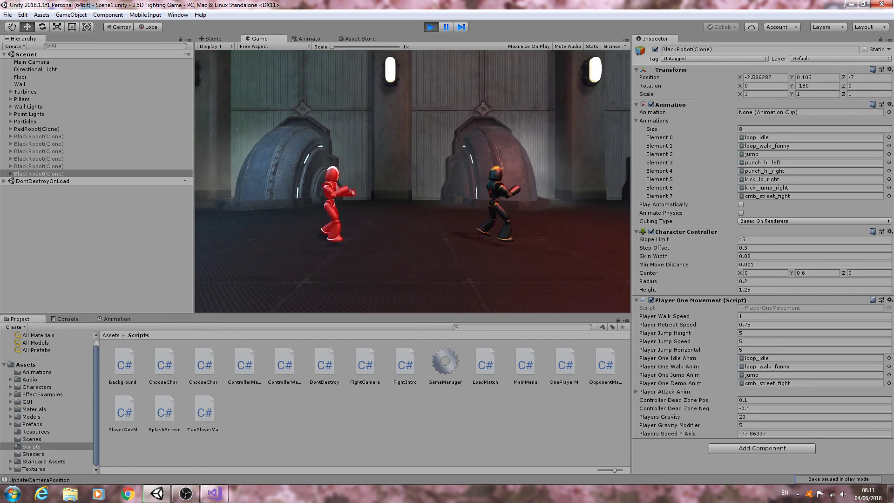
{"action": "key", "text": "Left"}
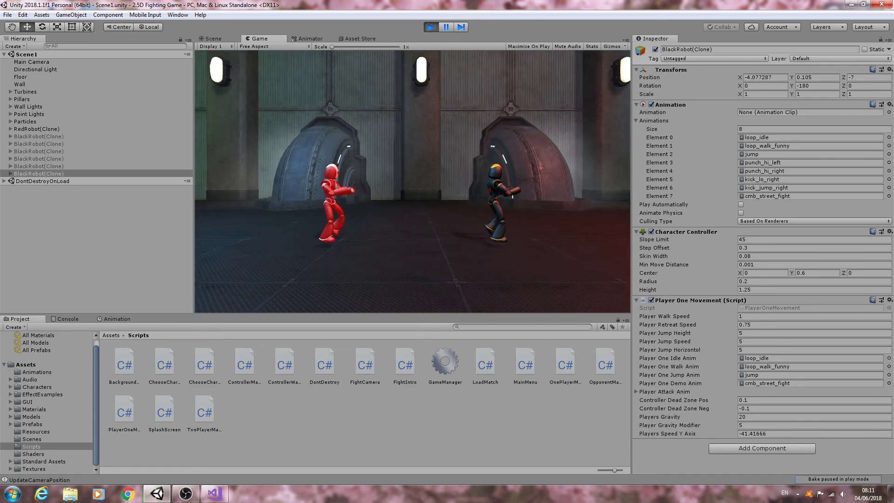
{"action": "key", "text": "Left"}
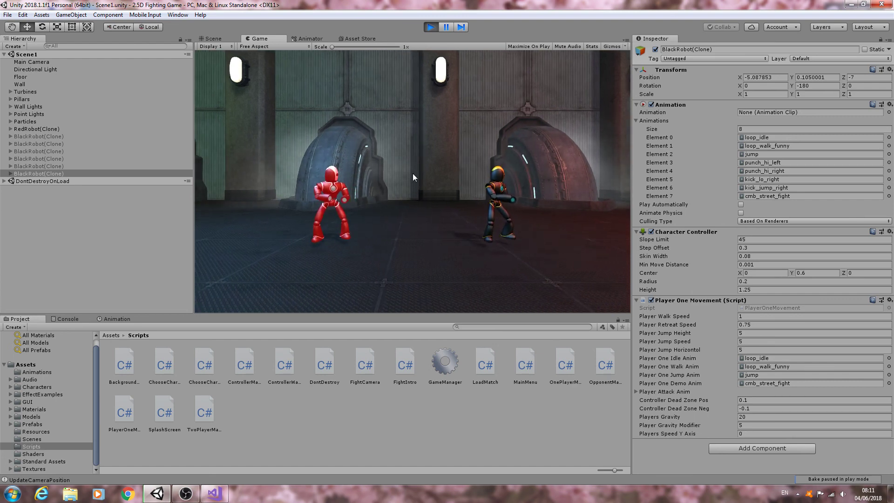
{"action": "left_click", "coordinate": [431, 27]}
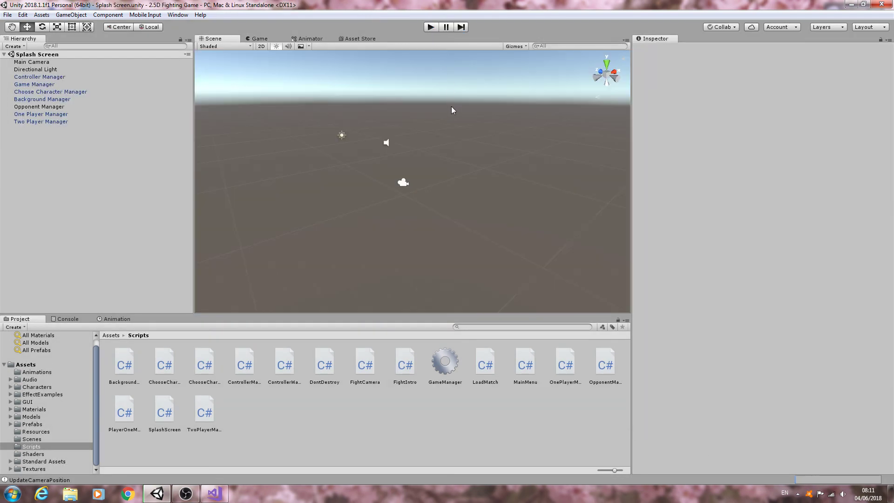